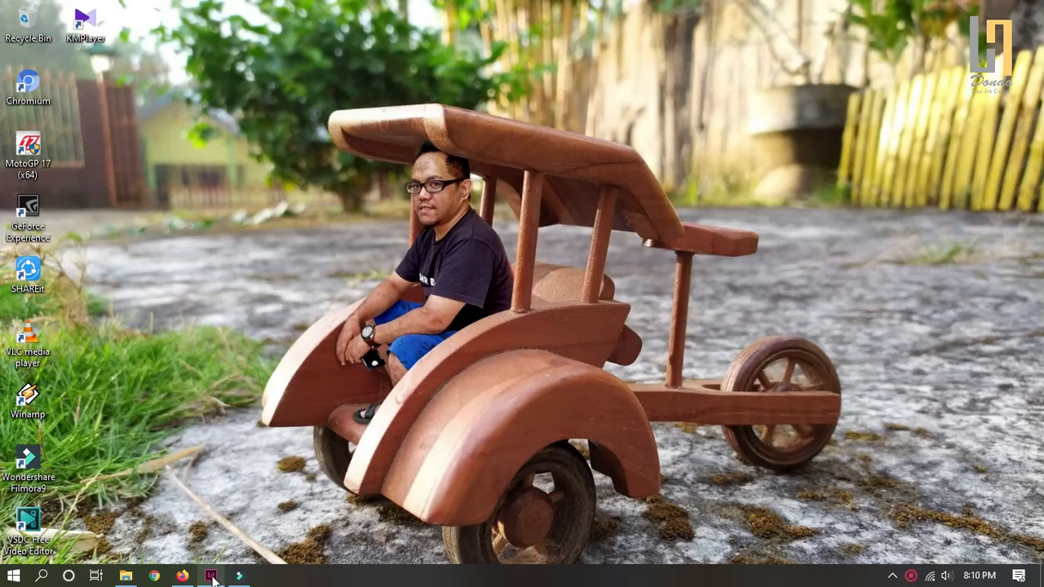
# - Bring the player illustration, the colourful GettyImages-851880974 background and the three Messi–Ronaldo photos from the LATIHAN folder into the InDesign layout
pyautogui.click(126, 576)
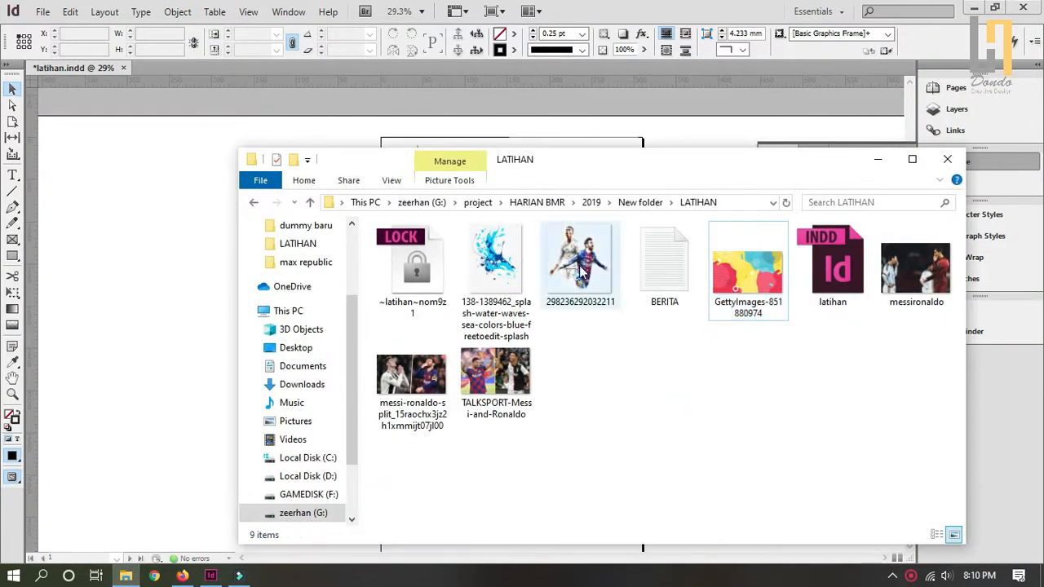
pyautogui.click(580, 272)
pyautogui.keyDown('ctrl'); pyautogui.click(748, 270); pyautogui.keyUp('ctrl')
pyautogui.keyDown('ctrl'); pyautogui.click(914, 278); pyautogui.keyUp('ctrl')
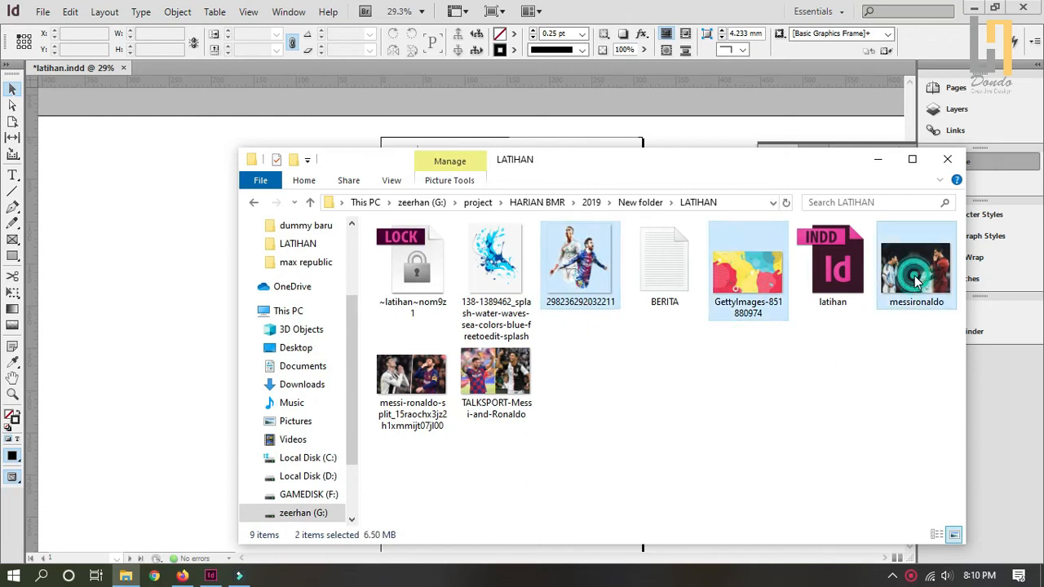
pyautogui.keyDown('ctrl'); pyautogui.click(534, 368); pyautogui.keyUp('ctrl')
pyautogui.keyDown('ctrl'); pyautogui.click(415, 380); pyautogui.keyUp('ctrl')
pyautogui.moveTo(666, 170); pyautogui.dragTo(499, 214)
pyautogui.moveTo(440, 281); pyautogui.dragTo(692, 144)
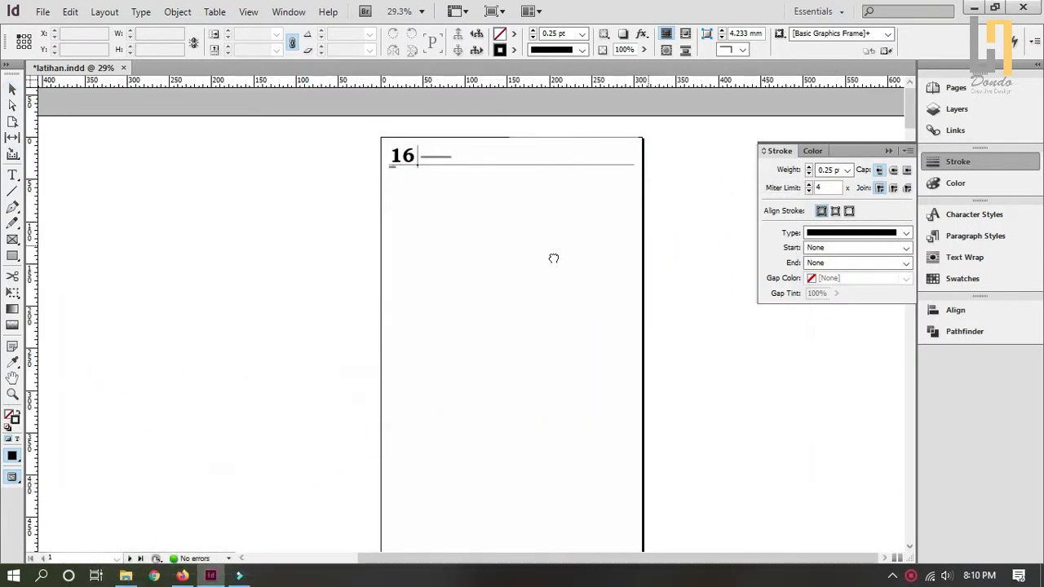
# - Place the five loaded pictures one after another around the page, each in its own drawn frame
pyautogui.moveTo(147, 173); pyautogui.dragTo(309, 318)
pyautogui.moveTo(97, 334); pyautogui.dragTo(235, 419)
pyautogui.moveTo(295, 336); pyautogui.dragTo(470, 435)
pyautogui.moveTo(552, 337); pyautogui.dragTo(665, 418)
pyautogui.moveTo(533, 193); pyautogui.dragTo(662, 286)
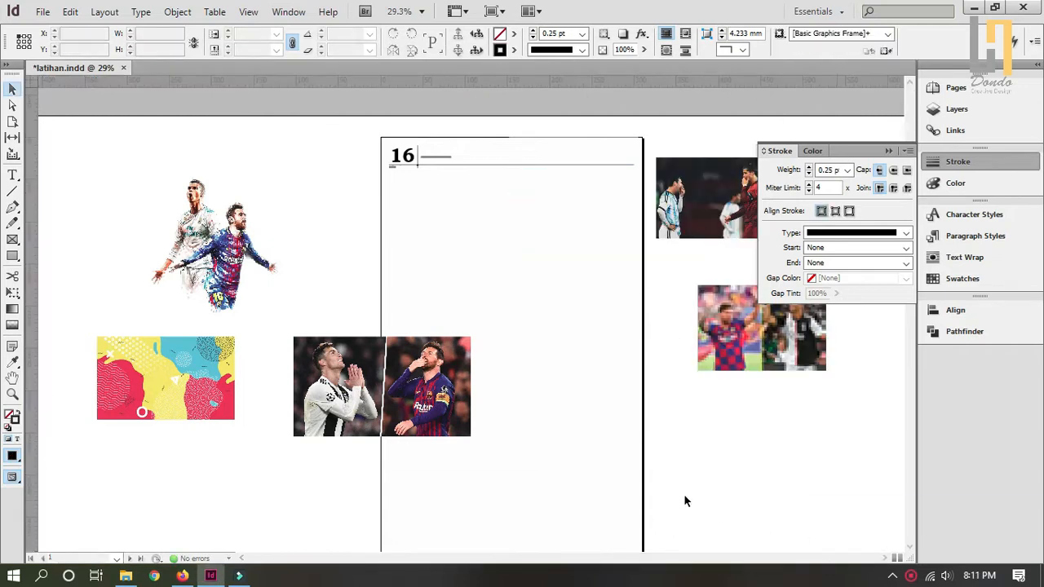
# - Move the split Ronaldo–Messi photo off the page onto the pasteboard, and spread the illustration and colourful background further apart
pyautogui.click(380, 395)
pyautogui.click(340, 310)
pyautogui.moveTo(336, 372); pyautogui.dragTo(813, 467)
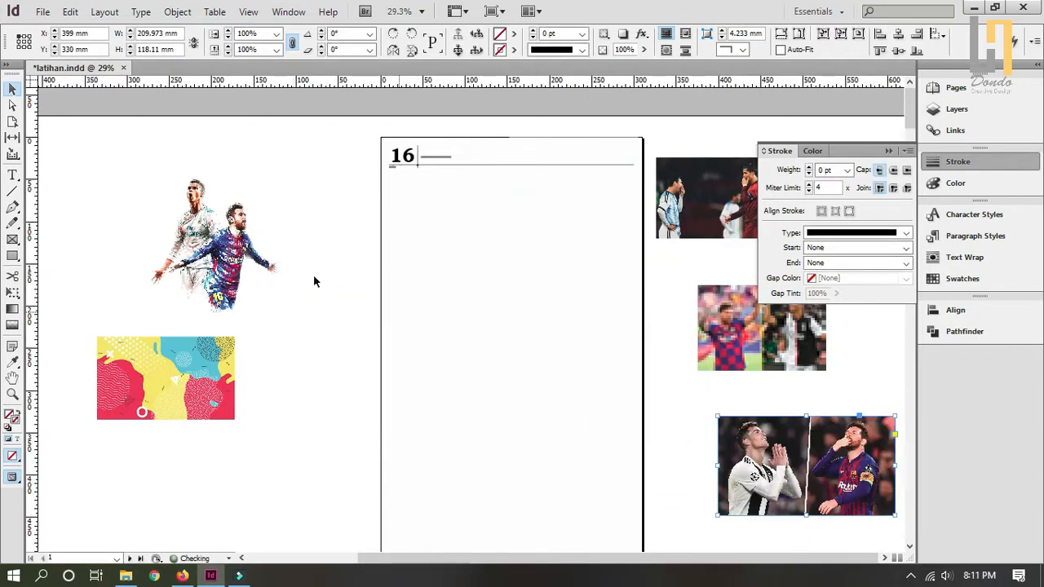
pyautogui.click(245, 267)
pyautogui.moveTo(207, 287); pyautogui.dragTo(172, 239)
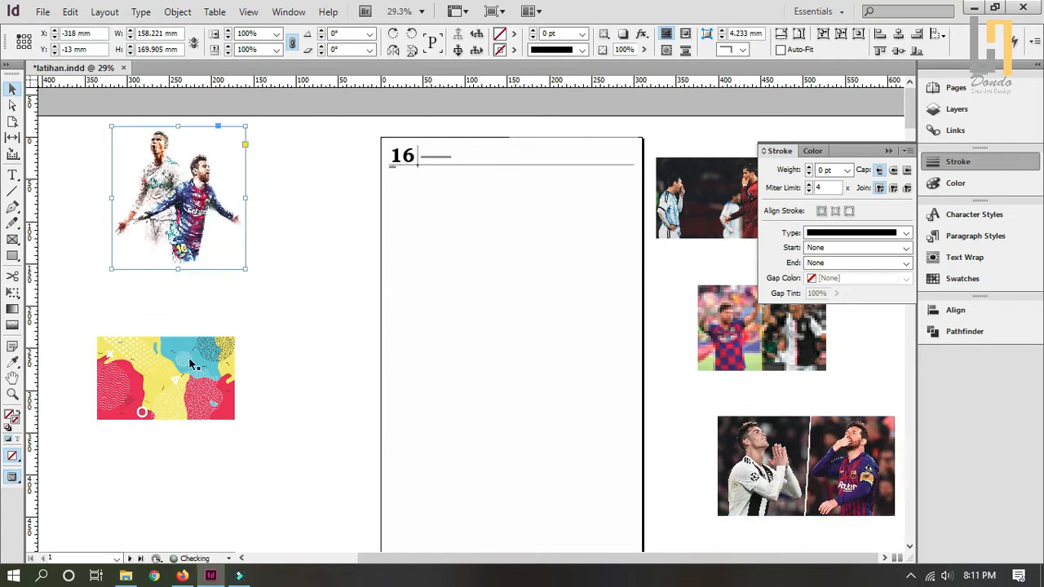
pyautogui.moveTo(201, 378); pyautogui.dragTo(183, 403)
pyautogui.click(380, 355)
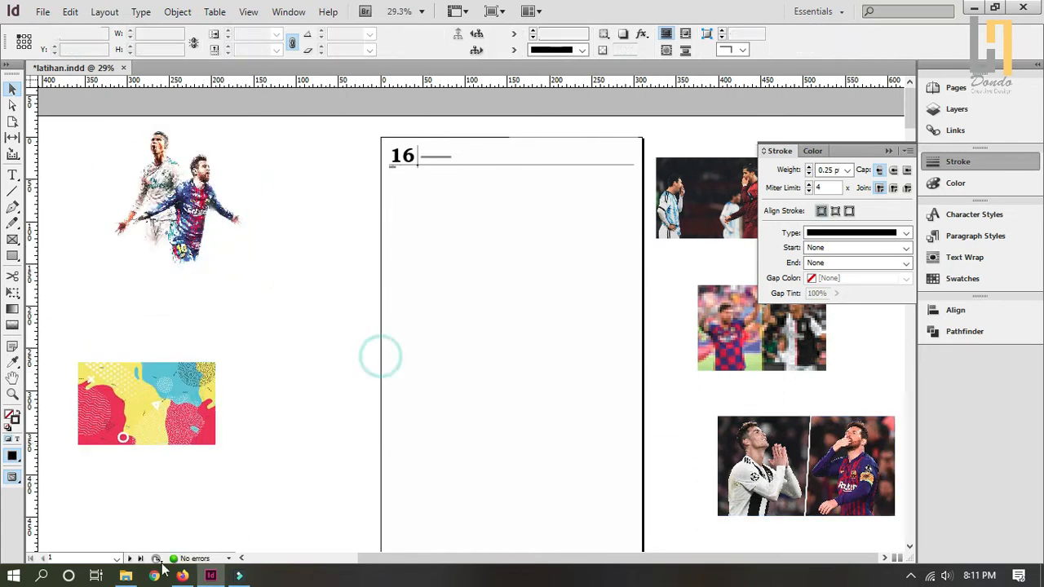
# - Copy the whole article text from the BERITA text file, and put the file and folder windows away
pyautogui.click(135, 579)
pyautogui.doubleClick(496, 310)
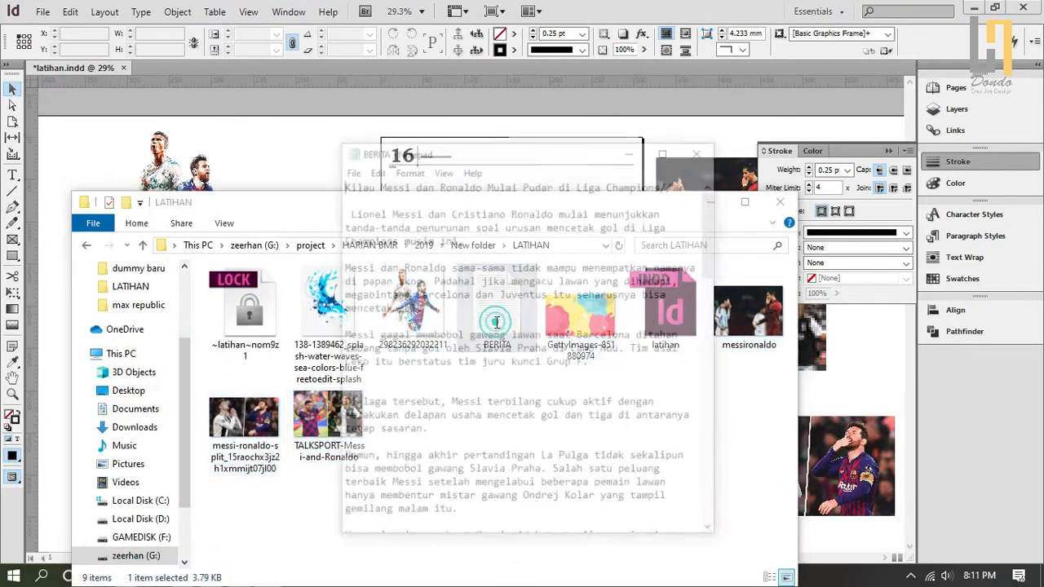
pyautogui.click(430, 248)
pyautogui.hotkey('ctrl', 'a')
pyautogui.rightClick(377, 184)
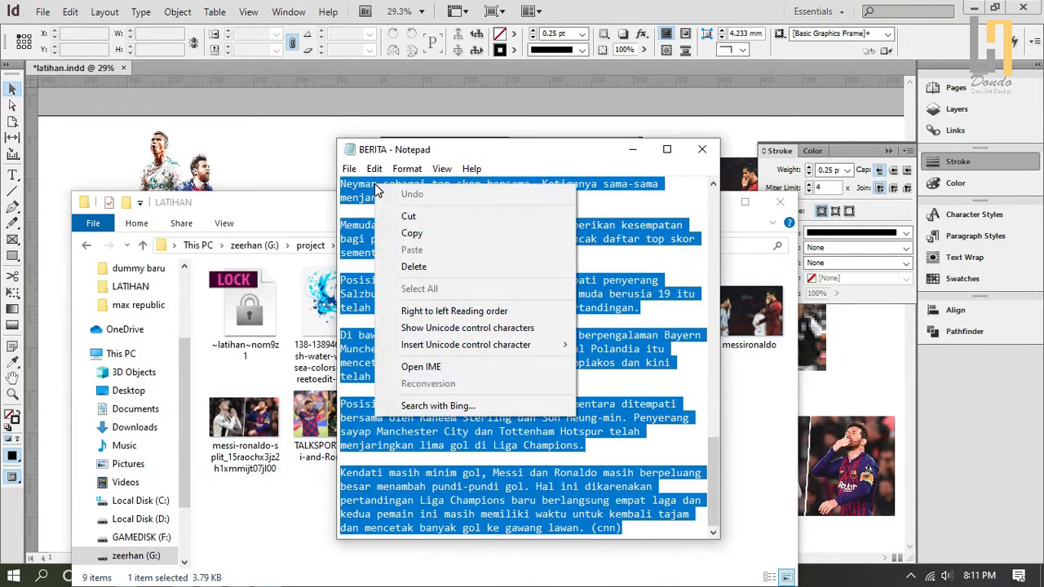
pyautogui.click(412, 234)
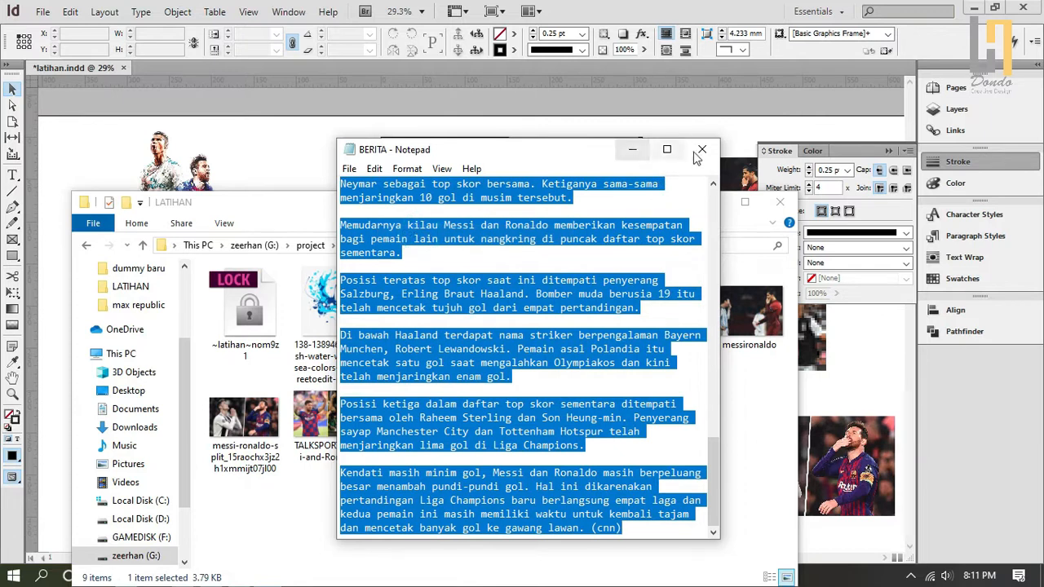
pyautogui.click(701, 152)
pyautogui.click(715, 201)
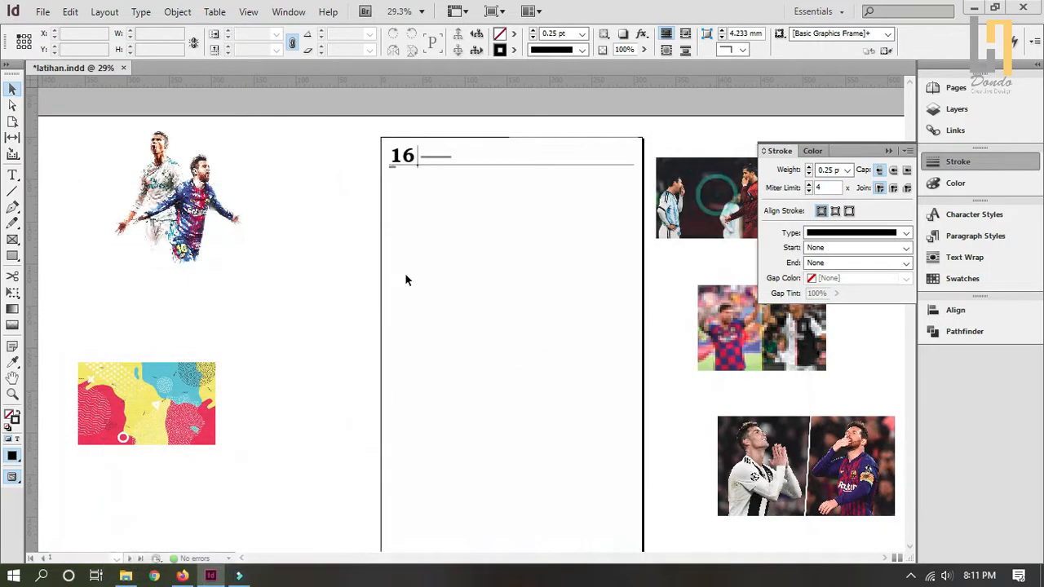
# - Draw a tall text frame on the pasteboard beside the page and paste the copied article into it
pyautogui.click(13, 175)
pyautogui.moveTo(252, 270); pyautogui.dragTo(368, 514)
pyautogui.rightClick(270, 281)
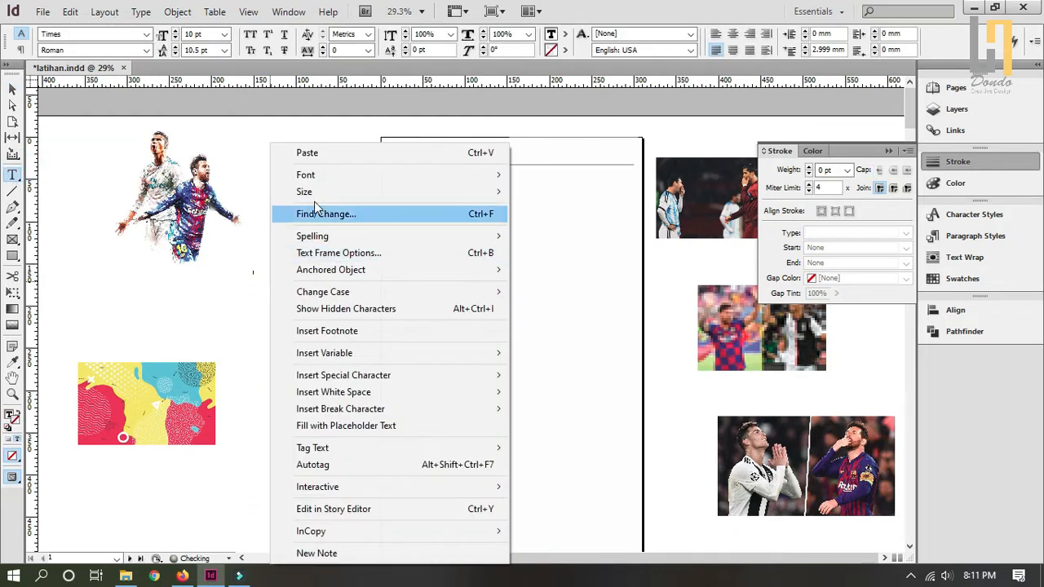
pyautogui.click(314, 154)
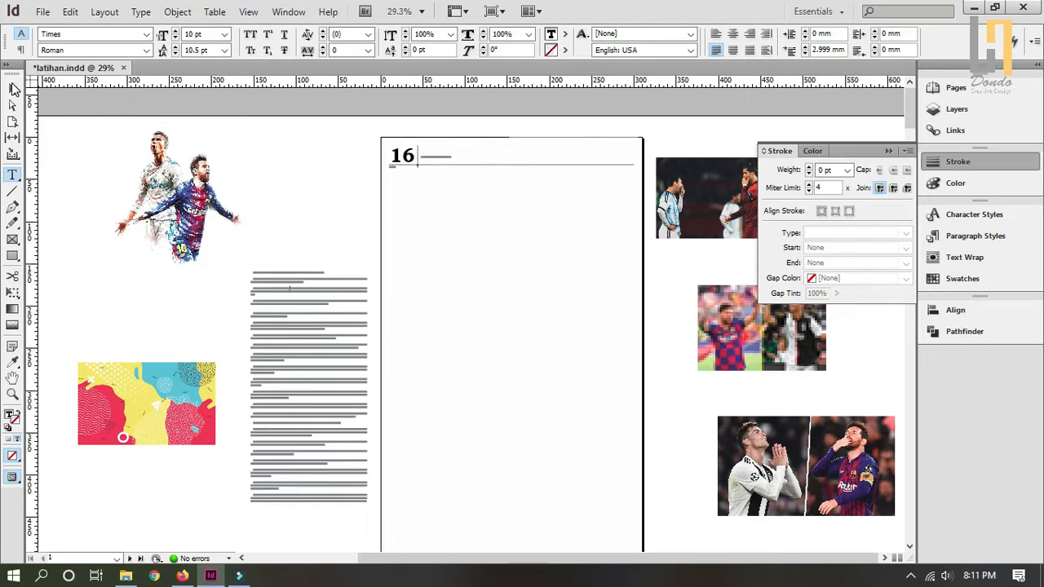
pyautogui.press('Escape')
pyautogui.click(361, 247)
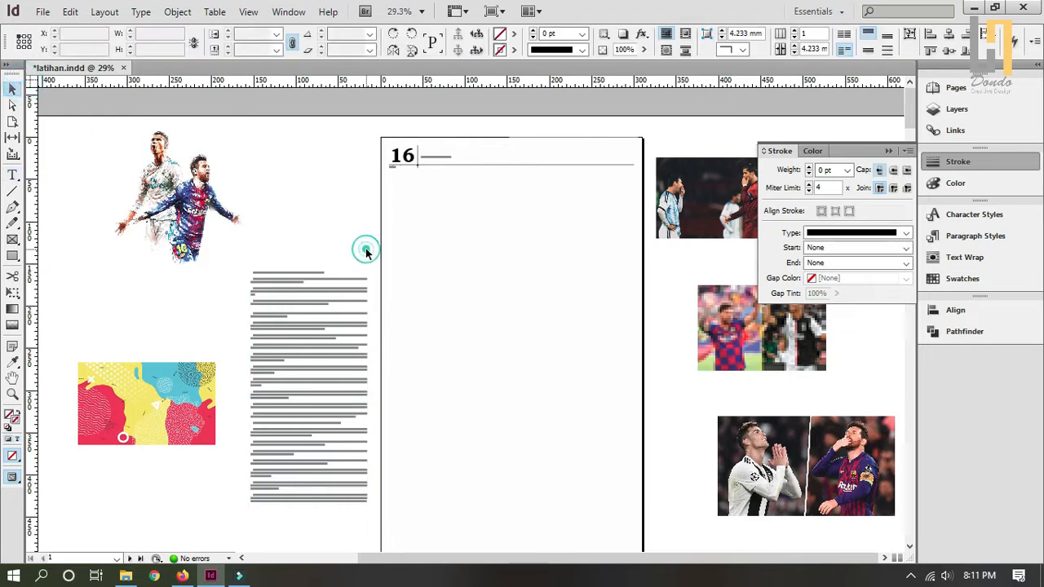
# - Draw a text frame about 196 mm wide and 81 mm high on the page and enter the text OLAHRAGA
pyautogui.click(13, 174)
pyautogui.moveTo(417, 219); pyautogui.dragTo(582, 292)
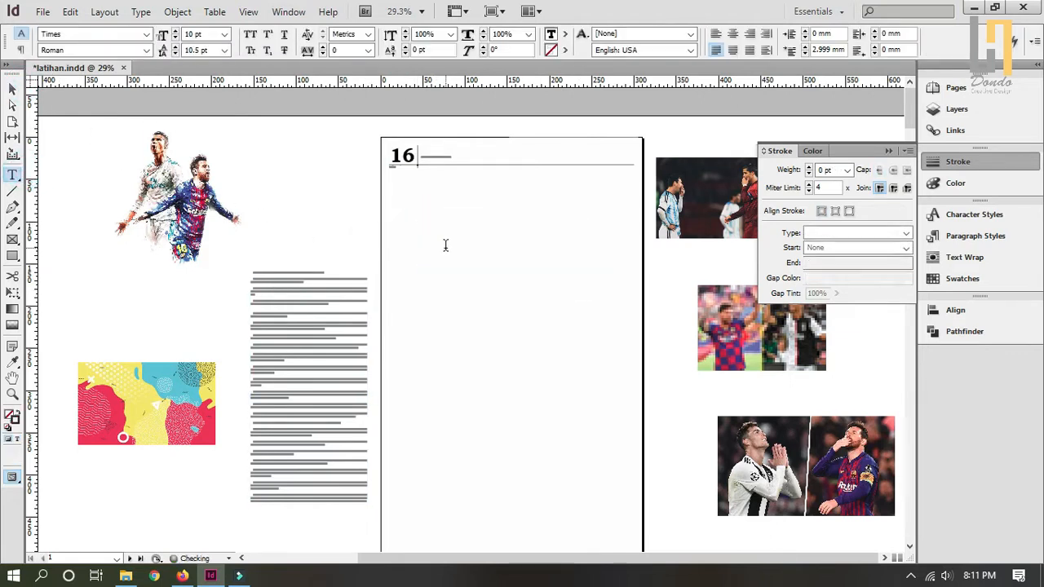
pyautogui.hotkey('ctrl', '1')
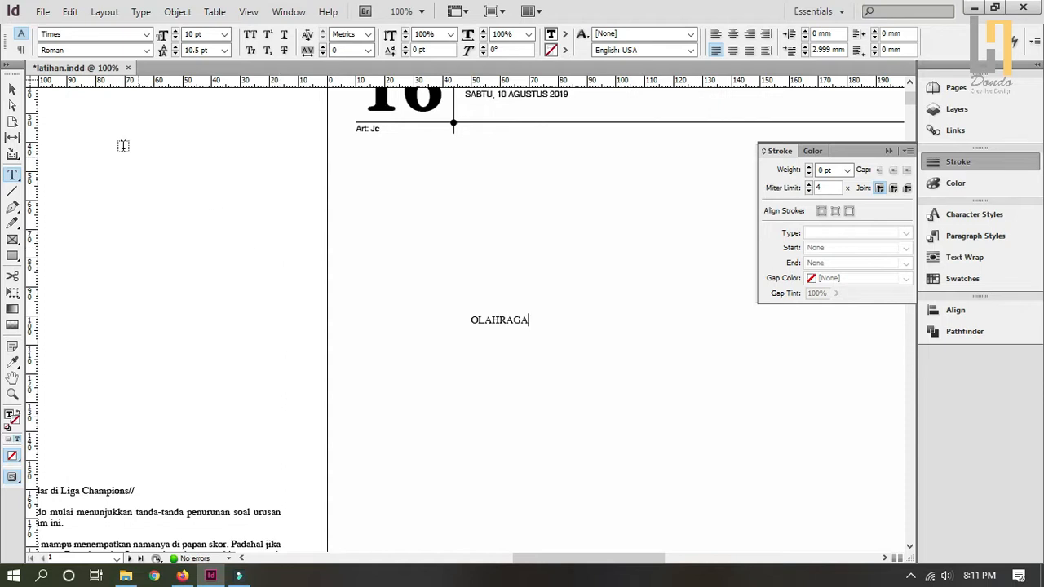
pyautogui.click(12, 88)
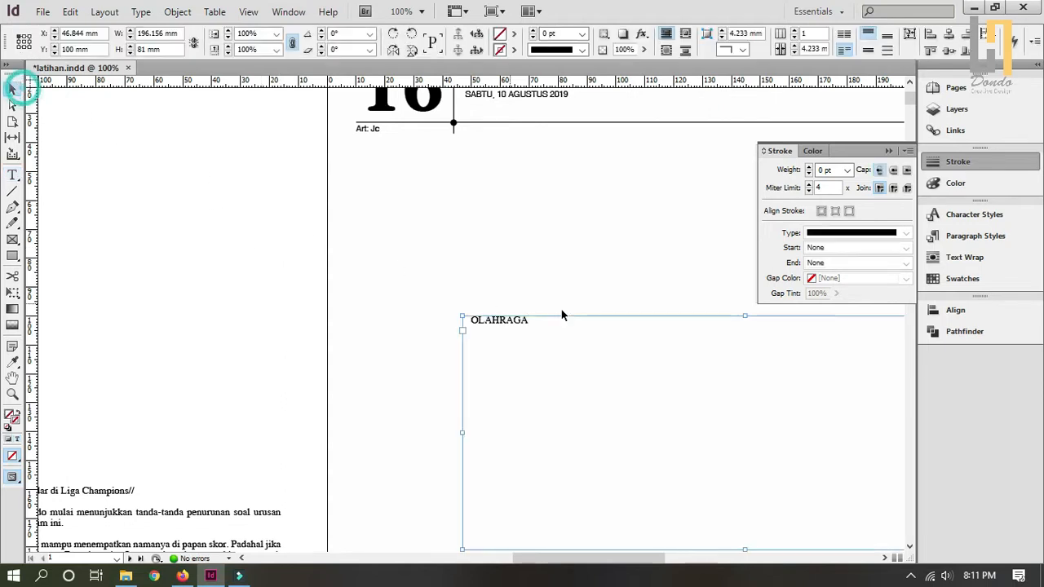
# - Apply the Opening paragraph style to the OLAHRAGA text frame
pyautogui.click(971, 236)
pyautogui.scroll(2, 822, 287)
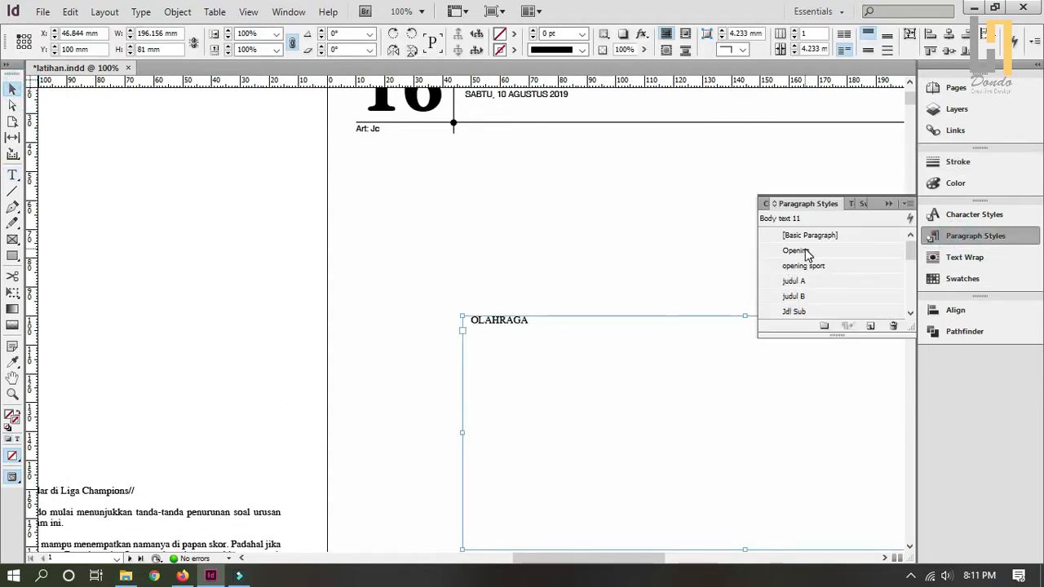
pyautogui.click(798, 251)
# - Set the OLAHRAGA text in the Souvenir Lt BT font and make it bold
pyautogui.doubleClick(637, 337)
pyautogui.hotkey('ctrl', 'a')
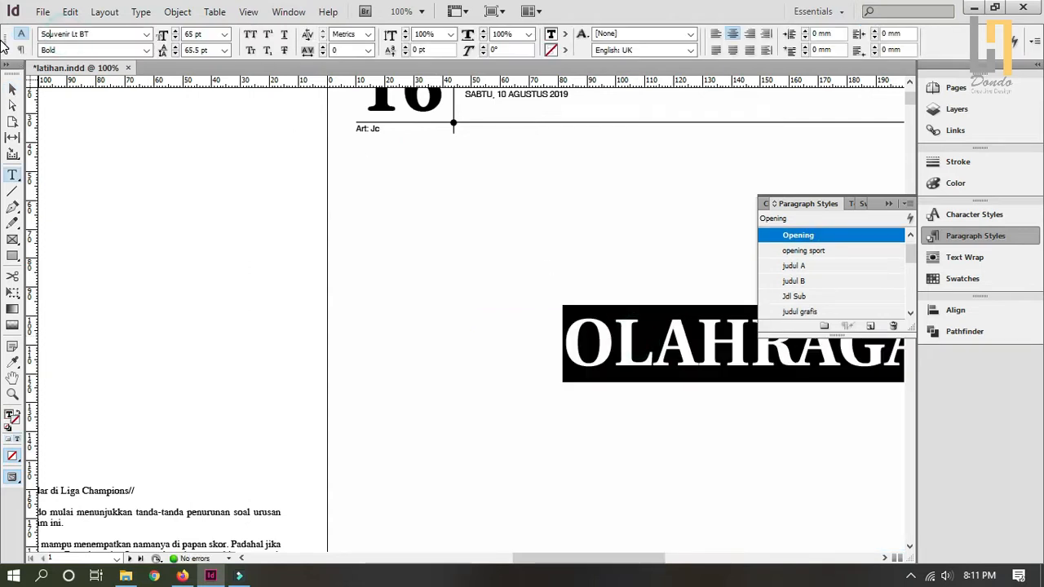
pyautogui.press('Return')
pyautogui.click(430, 263)
pyautogui.doubleClick(587, 342)
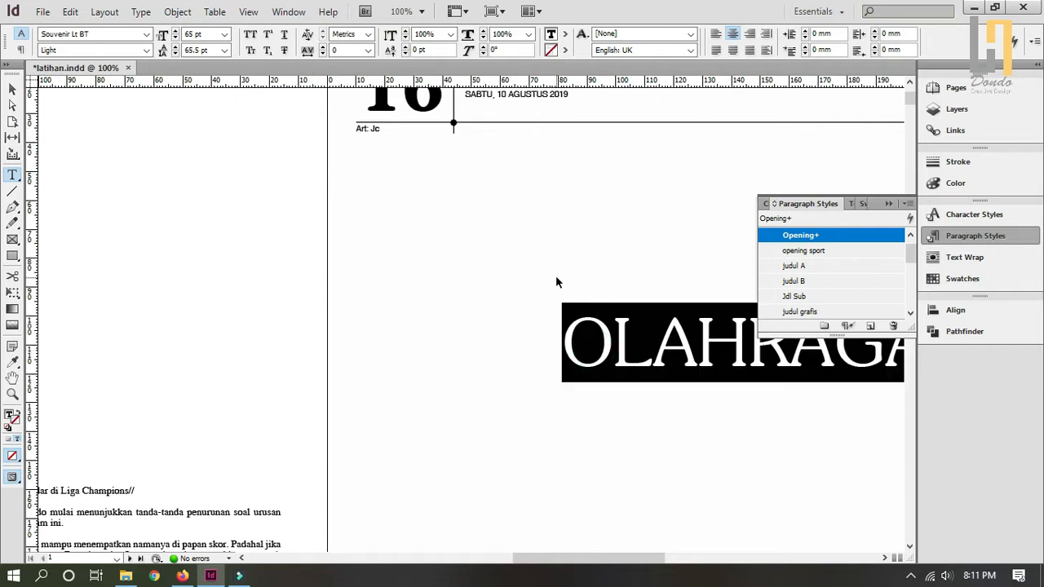
pyautogui.hotkey('ctrl', 'shift', 'b')
pyautogui.click(12, 88)
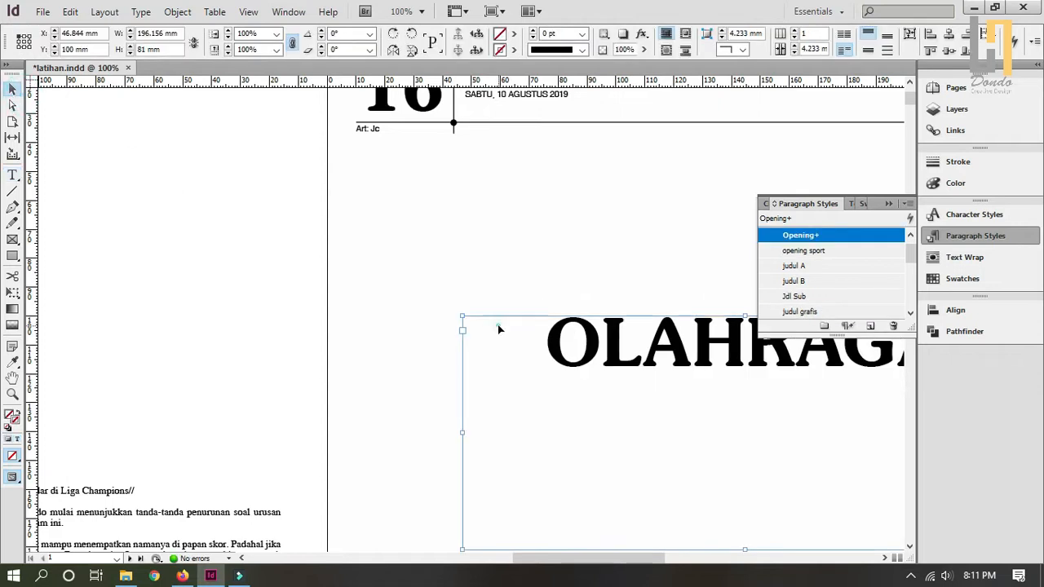
# - Fit the OLAHRAGA frame to its text and align it in the page header against the right margin, at about Y 2.2 mm
pyautogui.click(598, 351)
pyautogui.moveTo(598, 351); pyautogui.dragTo(414, 173)
pyautogui.hotkey('ctrl', ';')
pyautogui.moveTo(342, 177); pyautogui.dragTo(259, 188)
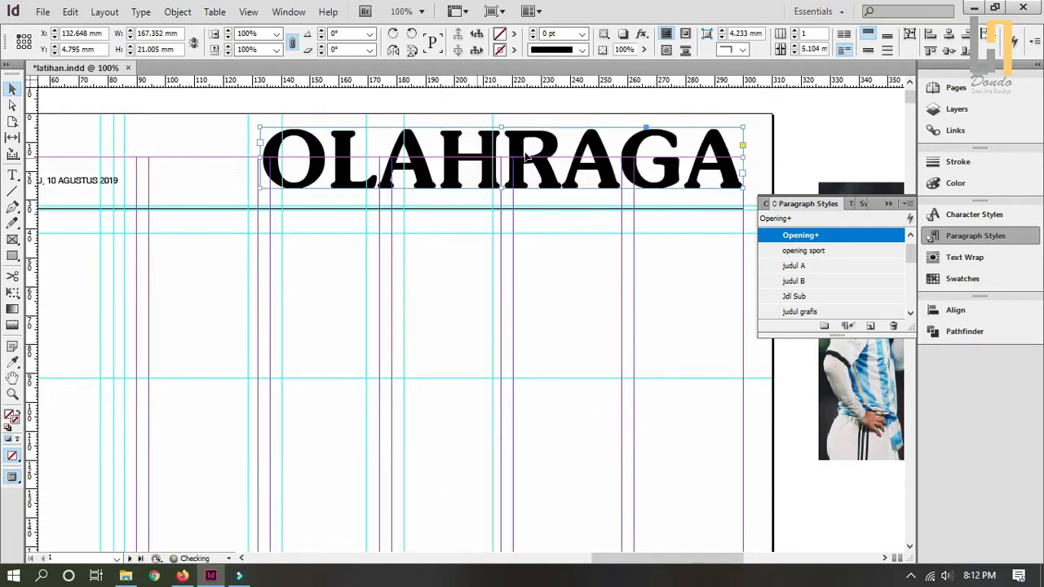
pyautogui.moveTo(638, 152); pyautogui.dragTo(640, 145)
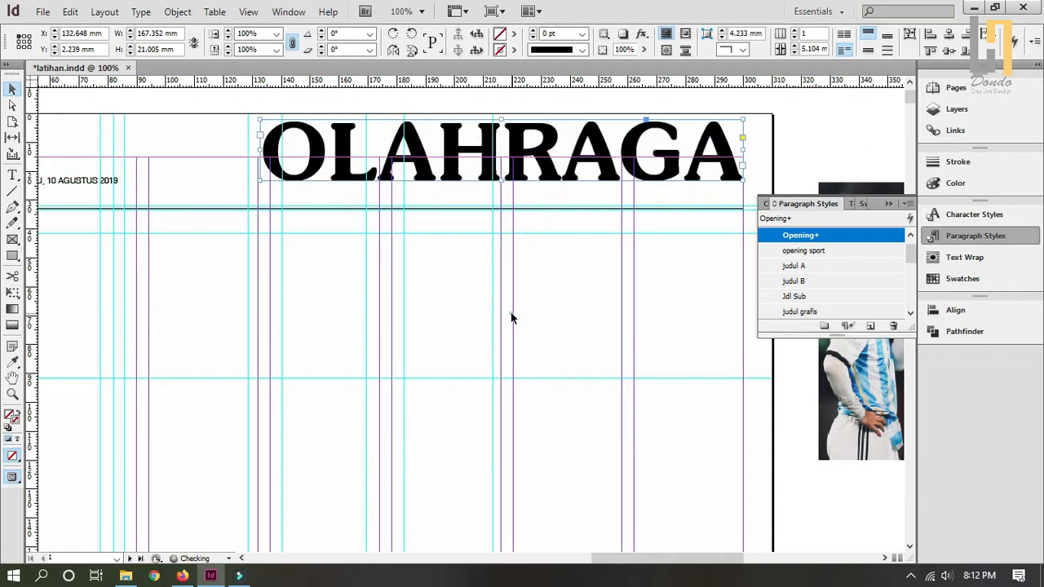
# - Move the player illustration onto the page below the header and enlarge it to about 289 mm wide between the margins
pyautogui.click(513, 316)
pyautogui.press('z')
pyautogui.keyDown('alt'); pyautogui.click(464, 309); pyautogui.keyUp('alt')
pyautogui.keyDown('alt'); pyautogui.click(464, 308); pyautogui.keyUp('alt')
pyautogui.keyDown('alt'); pyautogui.click(464, 309); pyautogui.keyUp('alt')
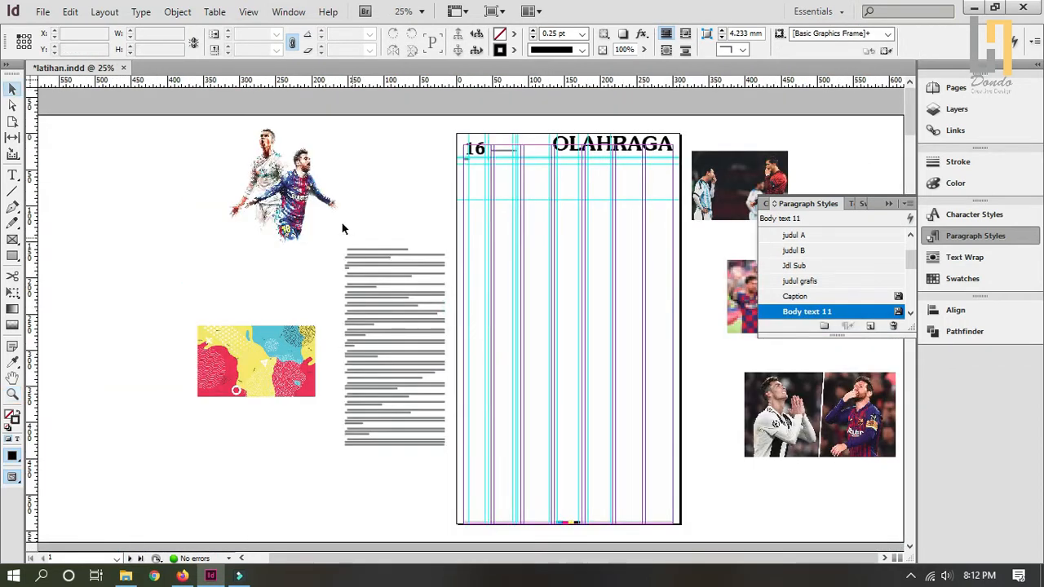
pyautogui.moveTo(317, 211); pyautogui.dragTo(539, 234)
pyautogui.moveTo(578, 266); pyautogui.dragTo(676, 315)
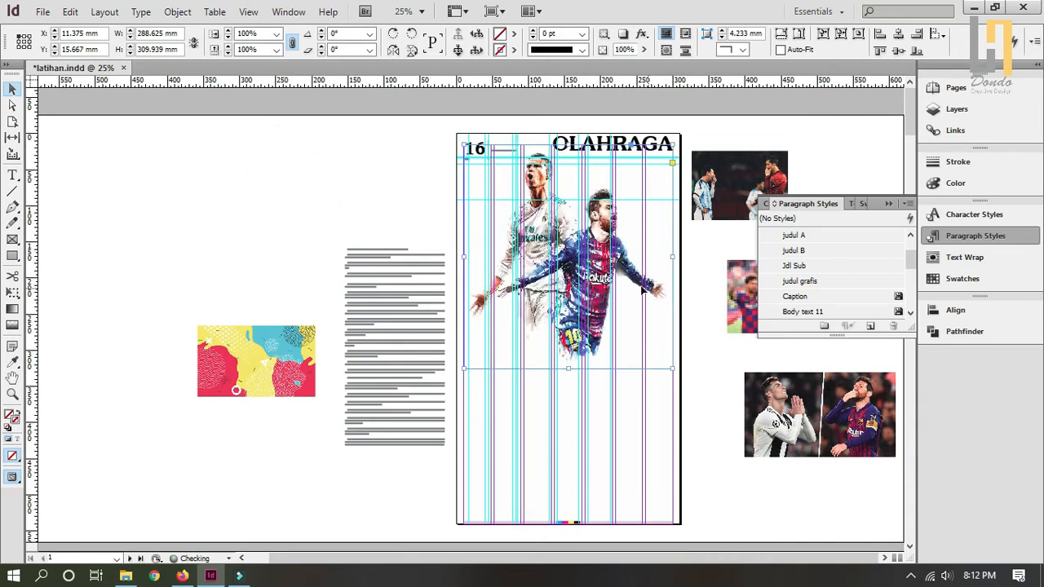
pyautogui.moveTo(593, 349); pyautogui.dragTo(593, 328)
pyautogui.click(324, 228)
# - Remove the headline "Kilau Messi dan Ronaldo Mulai Pudar di Liga Champions" from the start of the article text
pyautogui.click(553, 364)
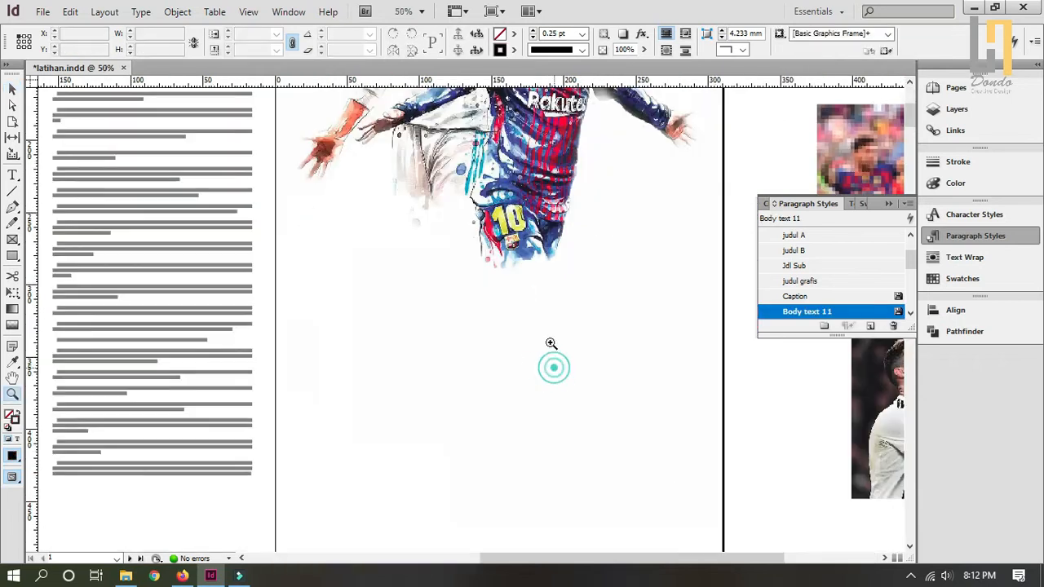
pyautogui.click(184, 254)
pyautogui.moveTo(203, 252); pyautogui.dragTo(139, 411)
pyautogui.click(169, 247)
pyautogui.moveTo(169, 247); pyautogui.dragTo(336, 255)
pyautogui.moveTo(239, 345); pyautogui.dragTo(268, 226)
pyautogui.click(274, 345)
pyautogui.hotkey('ctrl', '1')
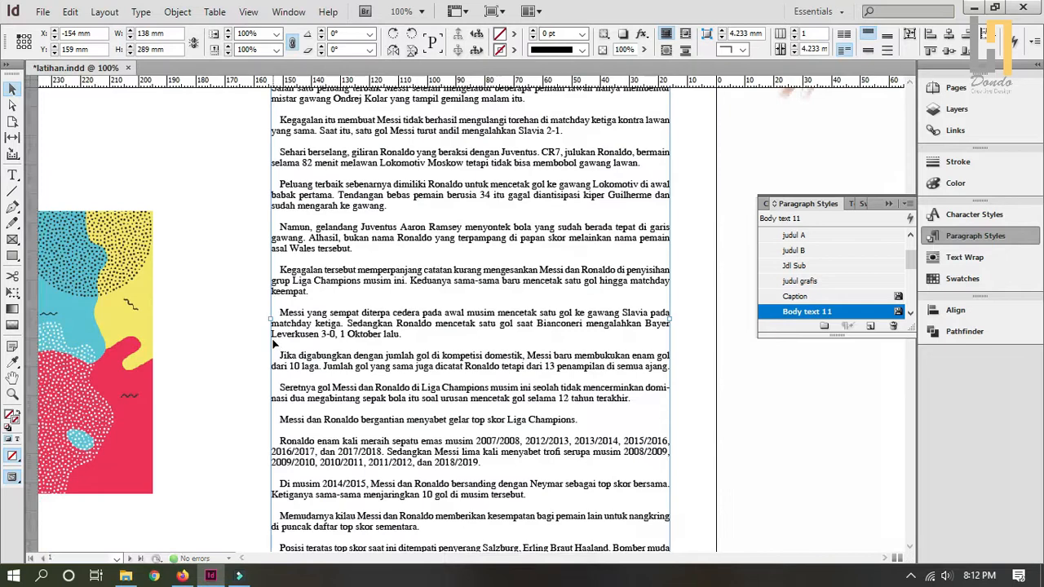
pyautogui.moveTo(417, 262); pyautogui.dragTo(262, 433)
pyautogui.moveTo(440, 133); pyautogui.dragTo(349, 267)
pyautogui.moveTo(214, 255); pyautogui.dragTo(316, 257)
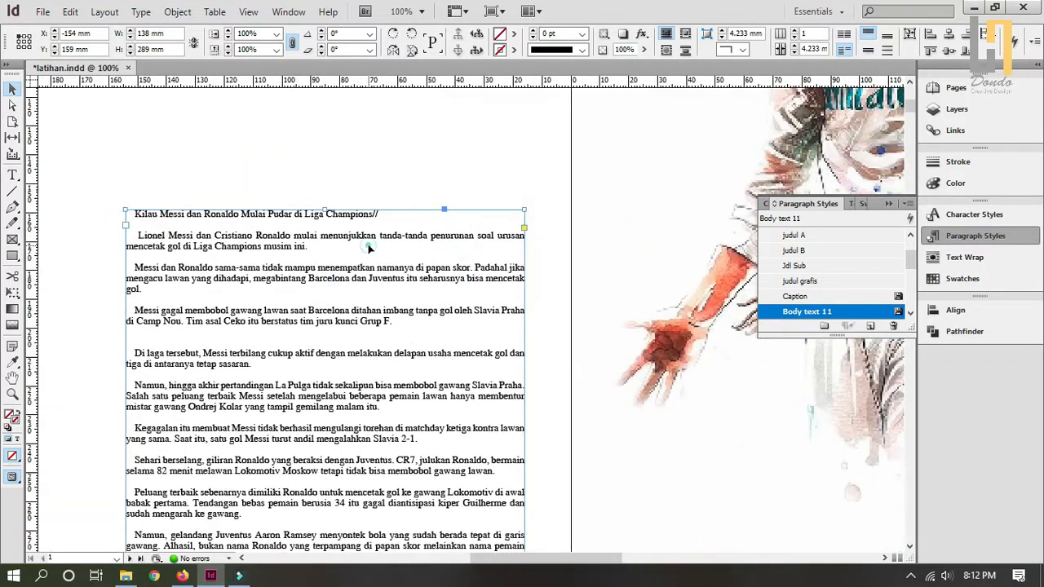
pyautogui.doubleClick(369, 247)
pyautogui.moveTo(373, 212); pyautogui.dragTo(128, 203)
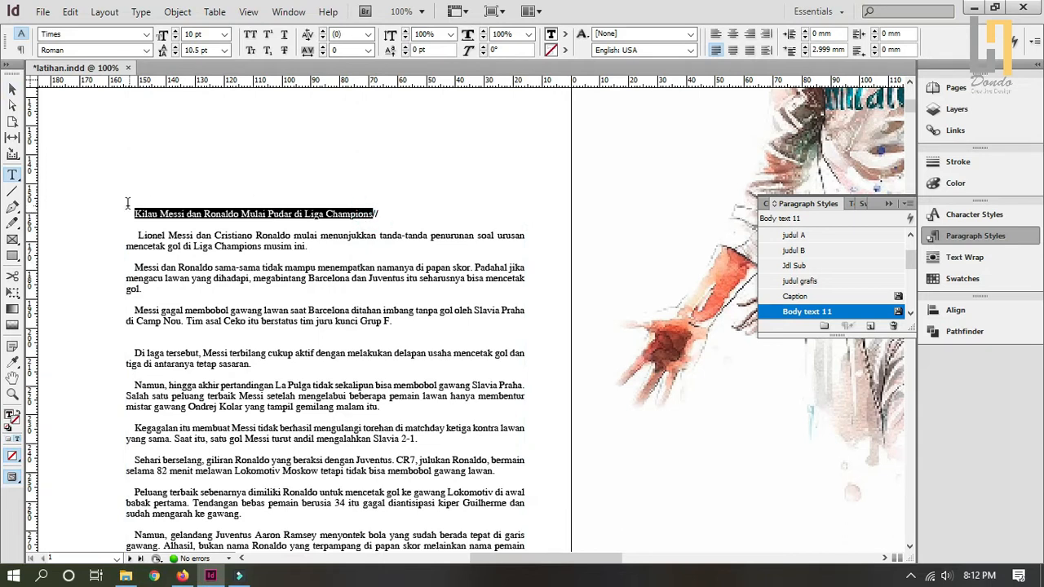
pyautogui.press('BackSpace')
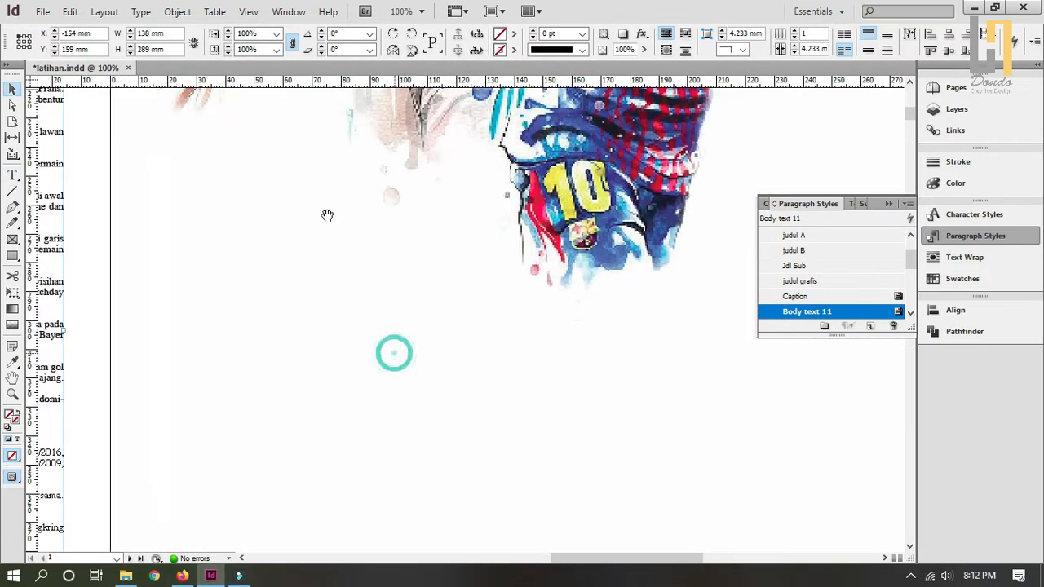
# - Place the red headline KILAU MULAI PUDAR just below the illustration and enlarge it to span the page between the margins
pyautogui.hotkey('ctrl', 'v')
pyautogui.press('w')
pyautogui.moveTo(386, 304); pyautogui.dragTo(240, 290)
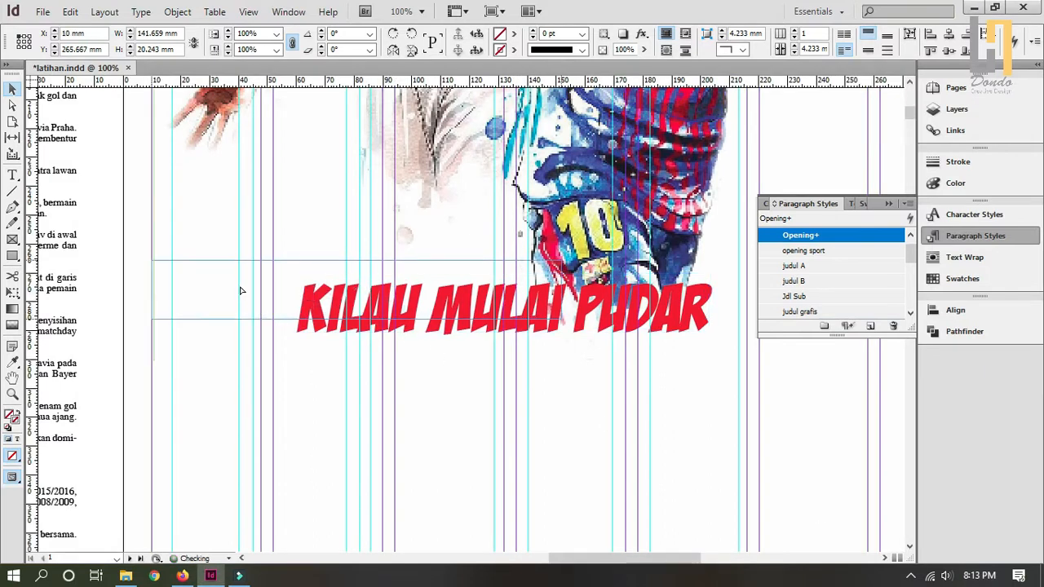
pyautogui.moveTo(627, 327); pyautogui.dragTo(296, 289)
pyautogui.moveTo(233, 282); pyautogui.dragTo(664, 341)
pyautogui.moveTo(436, 308); pyautogui.dragTo(595, 337)
pyautogui.moveTo(265, 311); pyautogui.dragTo(407, 299)
# - Set the article below the headline in a seven-column frame 290 mm wide and extend the frame to 220.5 mm high
pyautogui.click(350, 418)
pyautogui.press('z')
pyautogui.keyDown('alt'); pyautogui.click(408, 414); pyautogui.keyUp('alt')
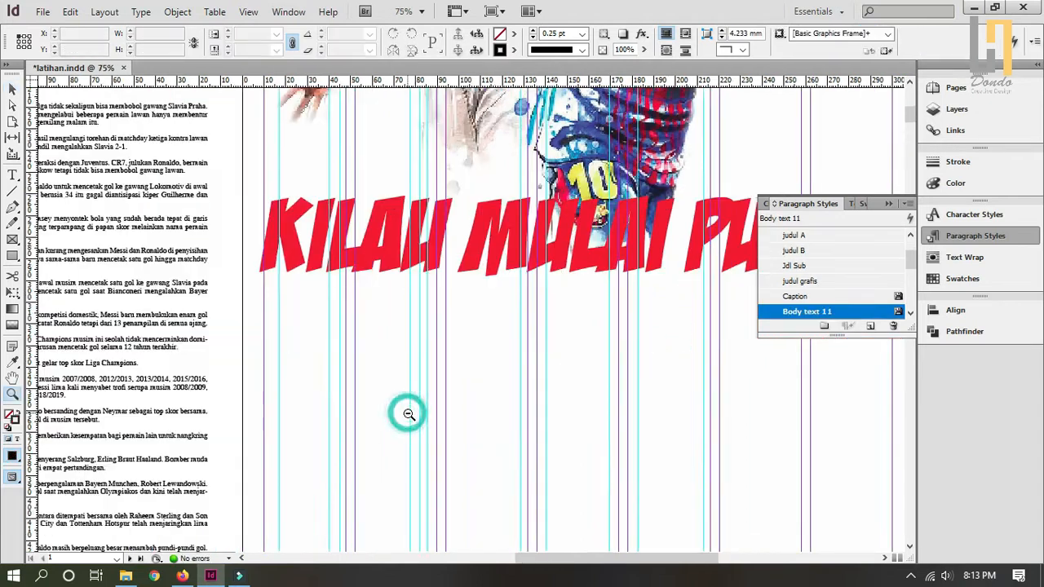
pyautogui.keyDown('alt'); pyautogui.click(408, 414); pyautogui.keyUp('alt')
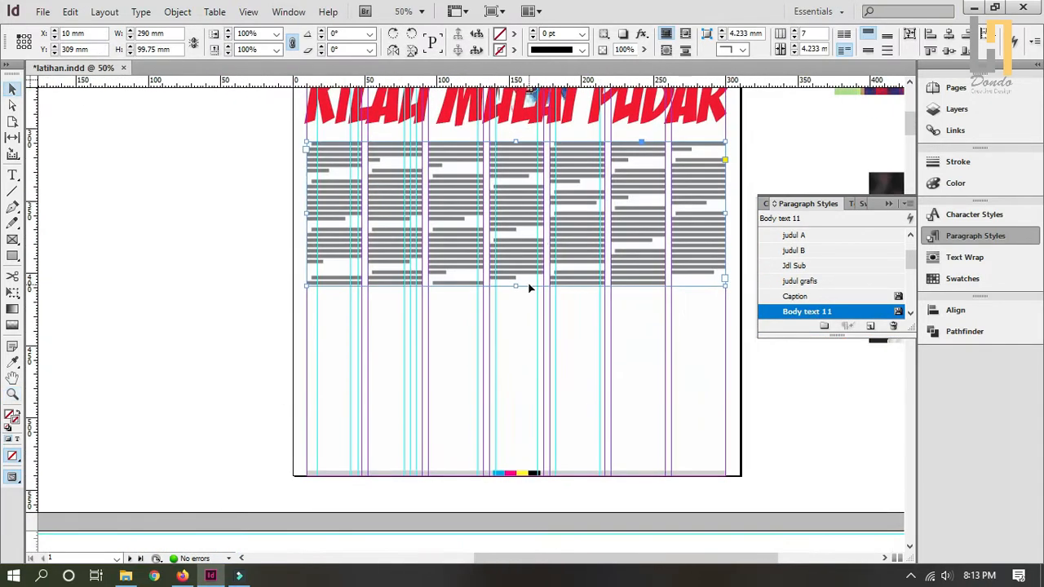
pyautogui.moveTo(515, 286); pyautogui.dragTo(516, 453)
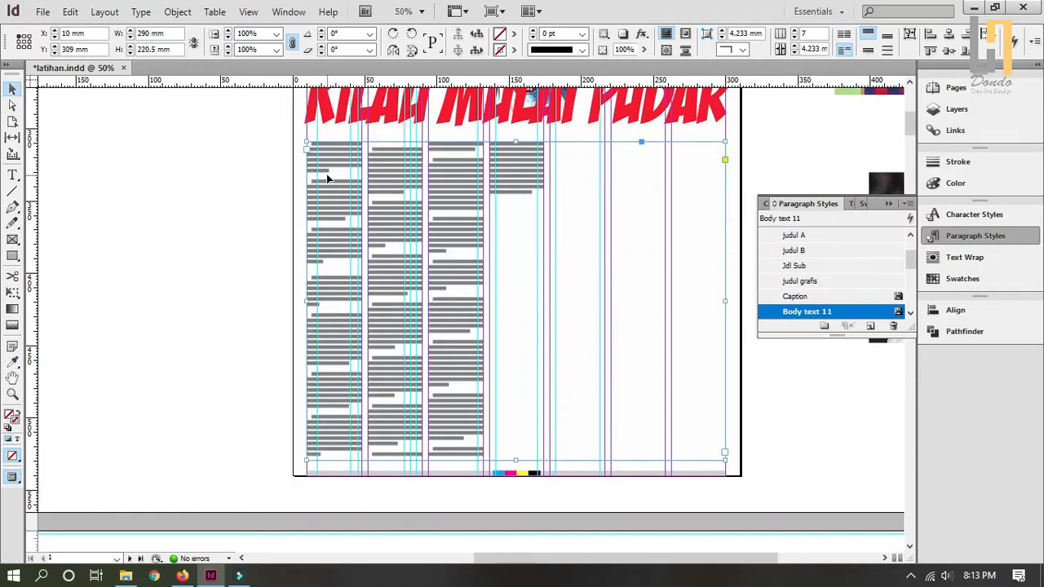
pyautogui.press('z')
pyautogui.click(363, 170)
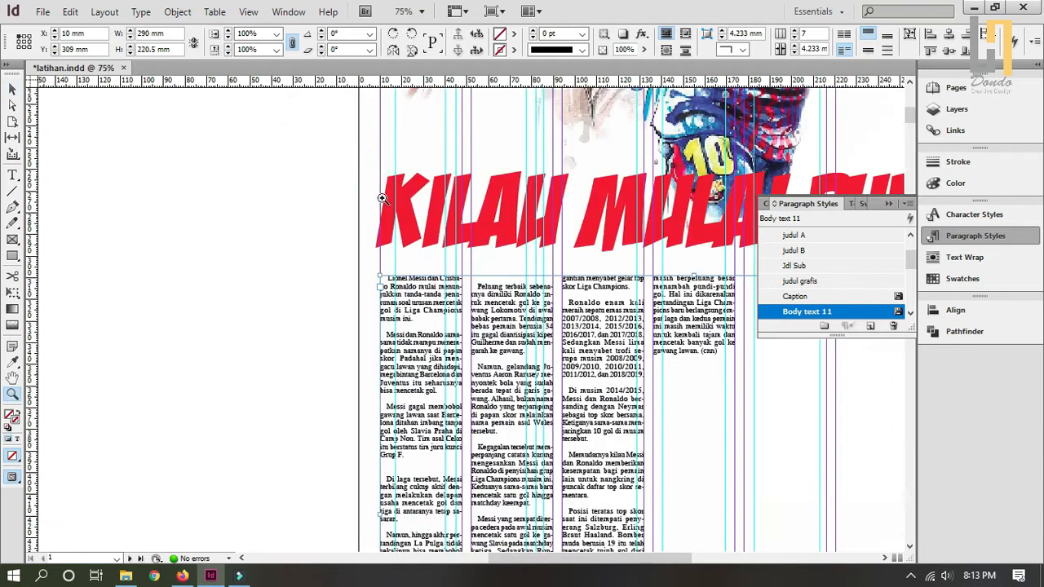
# - Delete the empty lines between all paragraphs of the article so they follow each other directly
pyautogui.click(441, 281)
pyautogui.press('t')
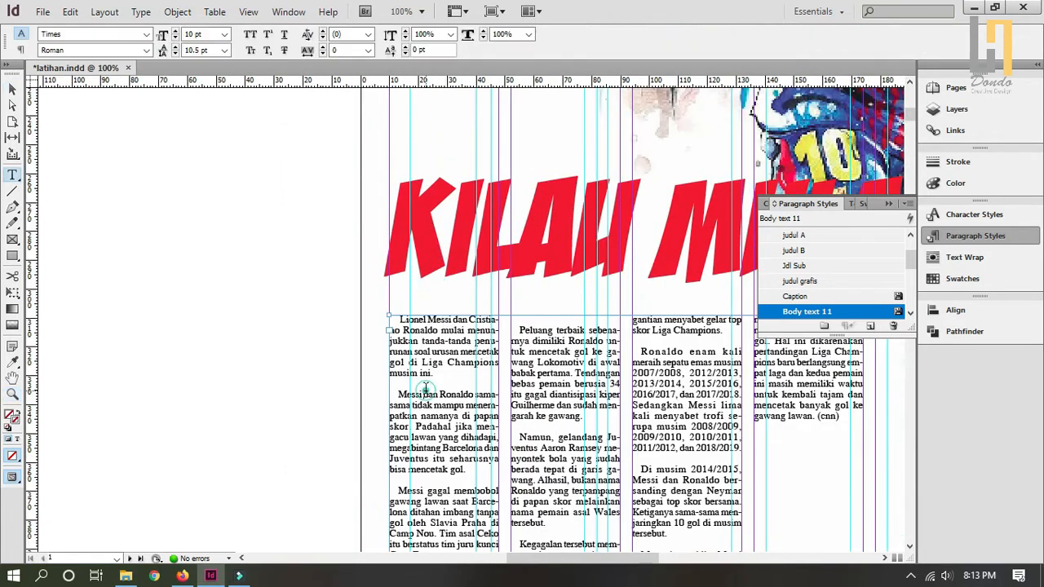
pyautogui.click(409, 383)
pyautogui.press('BackSpace')
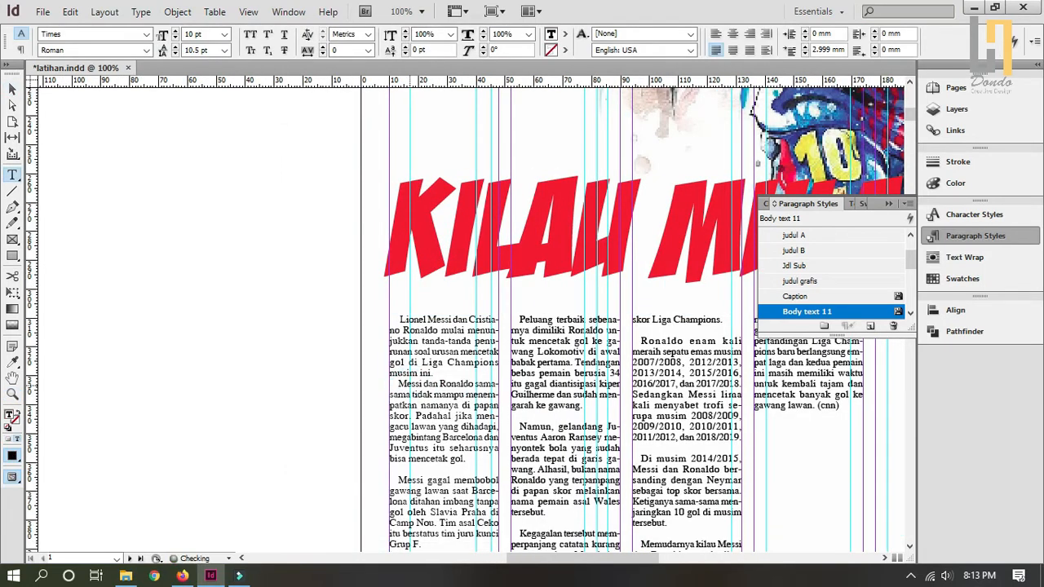
pyautogui.press('Delete')
pyautogui.press('Down')
pyautogui.press('Down')
pyautogui.press('Down')
pyautogui.press('Down')
pyautogui.press('Down')
pyautogui.press('Down')
pyautogui.press('Down')
pyautogui.press('Delete')
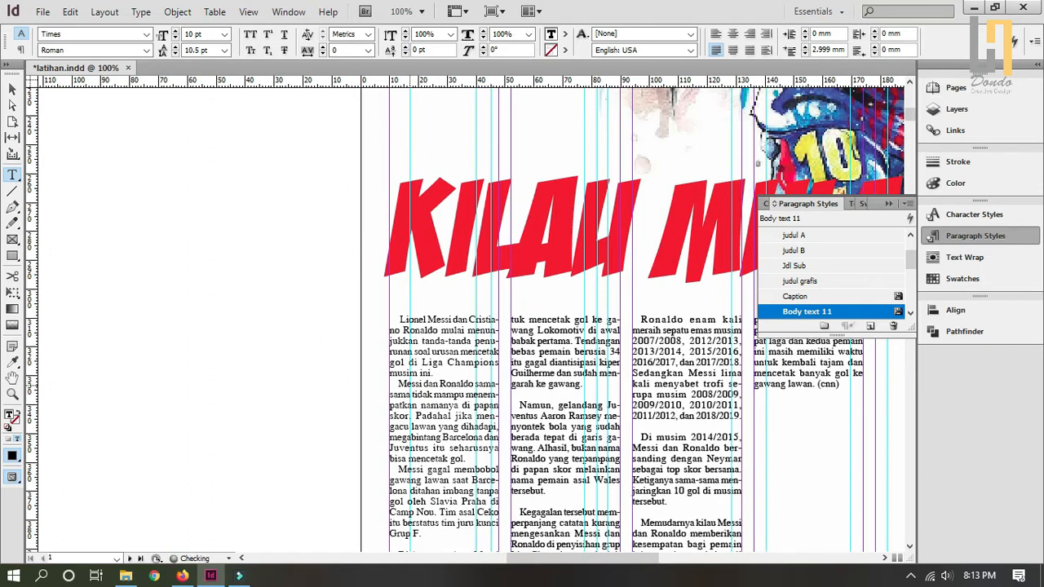
pyautogui.press('Down')
pyautogui.press('Up')
pyautogui.press('Delete')
pyautogui.hotkey('ctrl', 'Down')
pyautogui.hotkey('ctrl', 'Down')
pyautogui.press('Up')
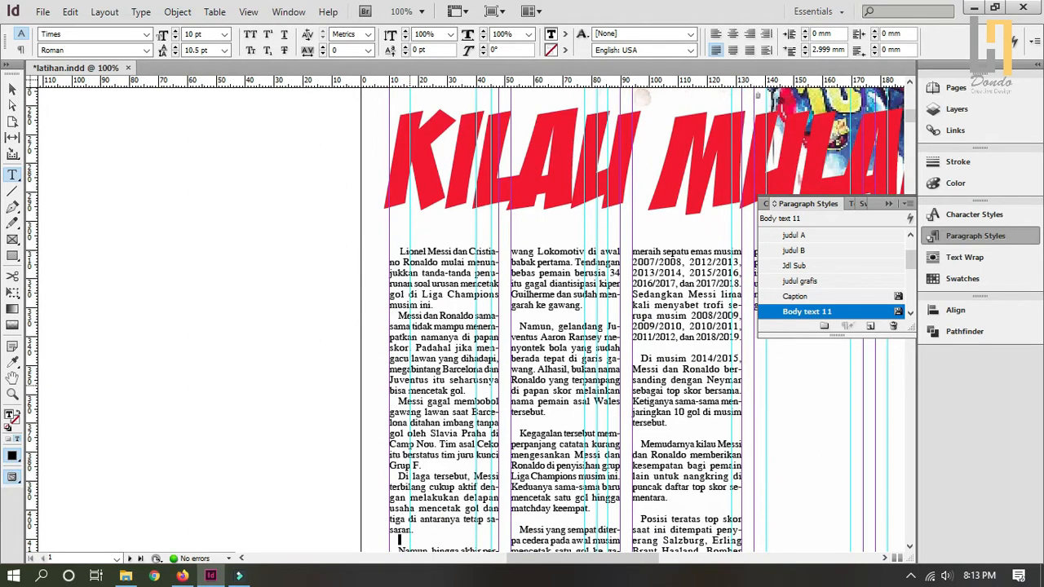
pyautogui.hotkey('ctrl', 'shift', 'Down')
pyautogui.hotkey('ctrl', 'shift', 'Down')
pyautogui.press('Left')
pyautogui.press('Delete')
pyautogui.hotkey('ctrl', 'Down')
pyautogui.hotkey('ctrl', 'Down')
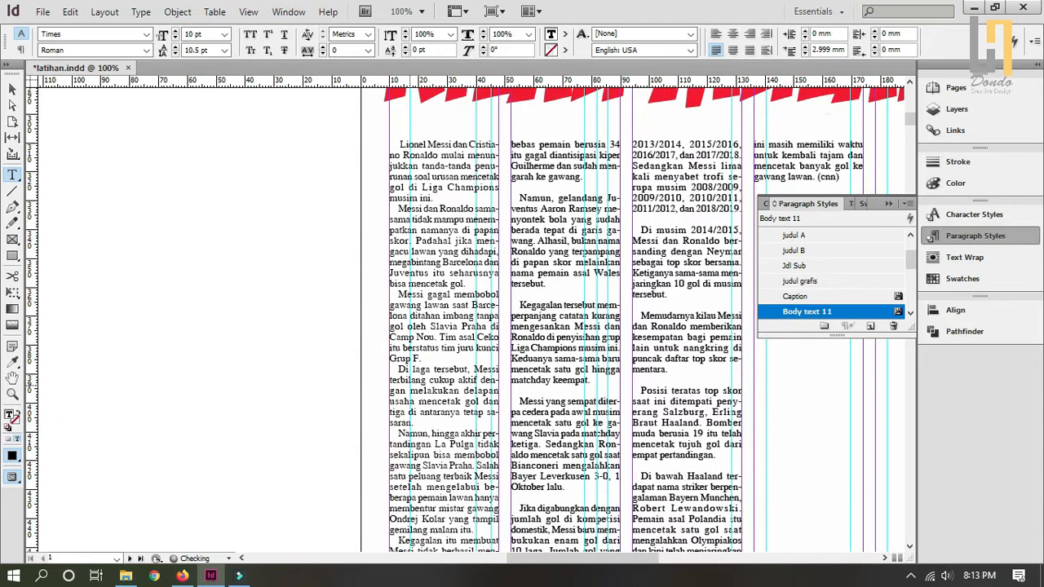
pyautogui.press('Delete')
pyautogui.hotkey('ctrl', 'Down')
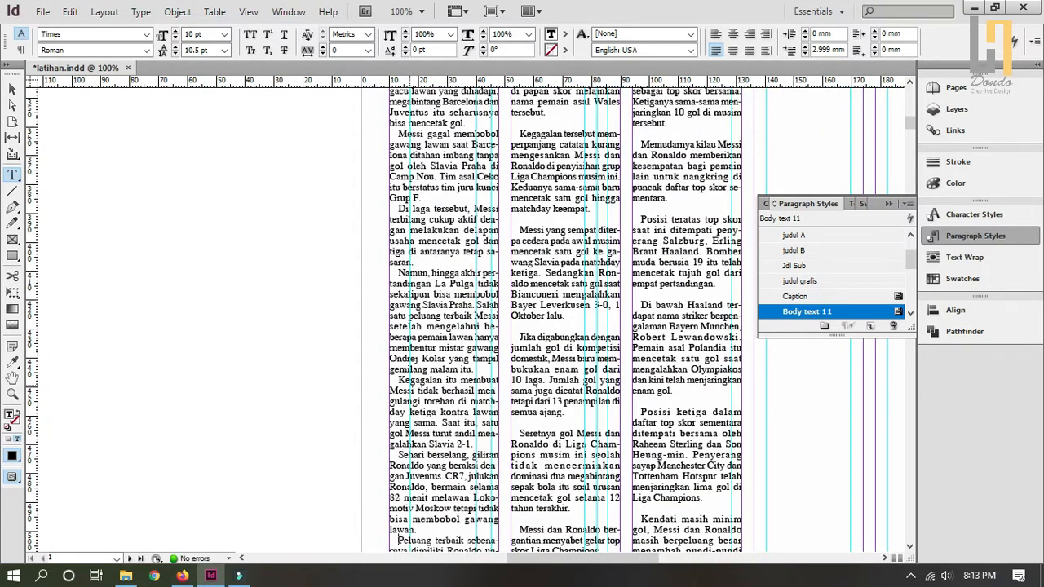
pyautogui.press('Delete')
pyautogui.hotkey('ctrl', 'Down')
pyautogui.press('Delete')
pyautogui.hotkey('ctrl', 'Down')
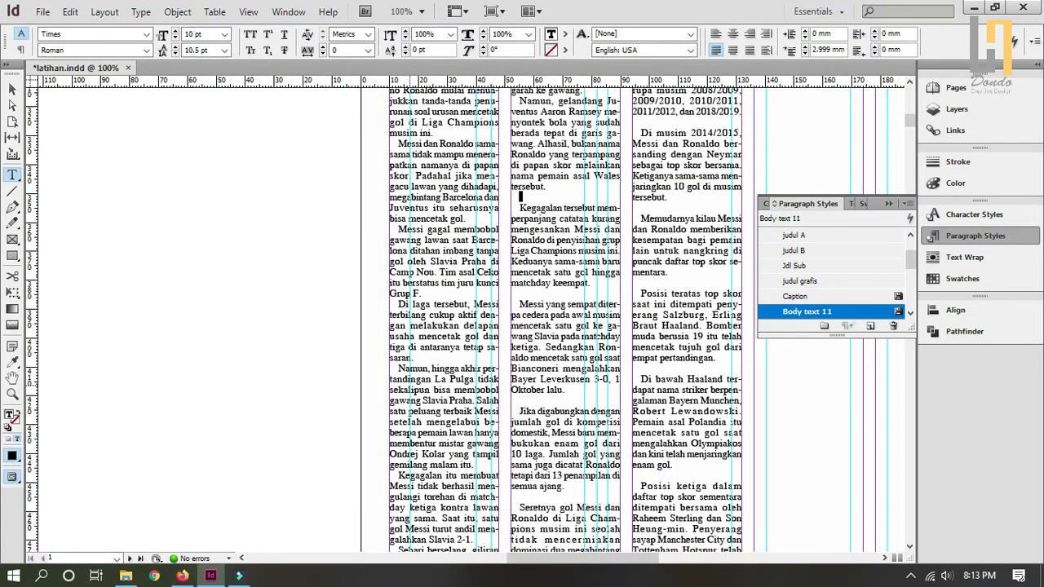
pyautogui.press('Delete')
pyautogui.hotkey('ctrl', 'Down')
pyautogui.press('Delete')
pyautogui.hotkey('ctrl', 'Down')
pyautogui.press('Delete')
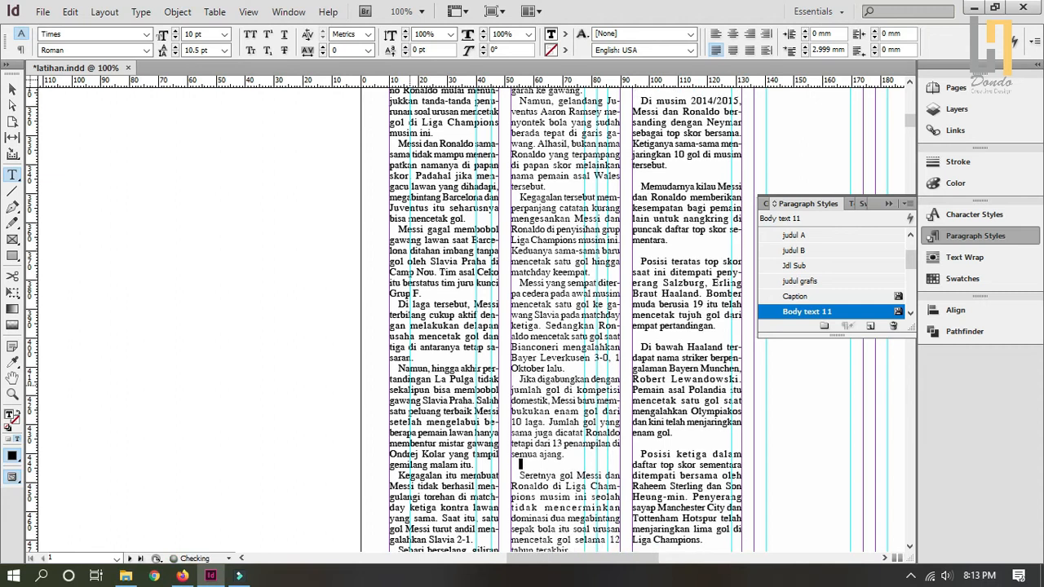
pyautogui.hotkey('ctrl', 'Down')
pyautogui.press('Delete')
pyautogui.hotkey('ctrl', 'Down')
pyautogui.press('Delete')
pyautogui.hotkey('ctrl', 'Down')
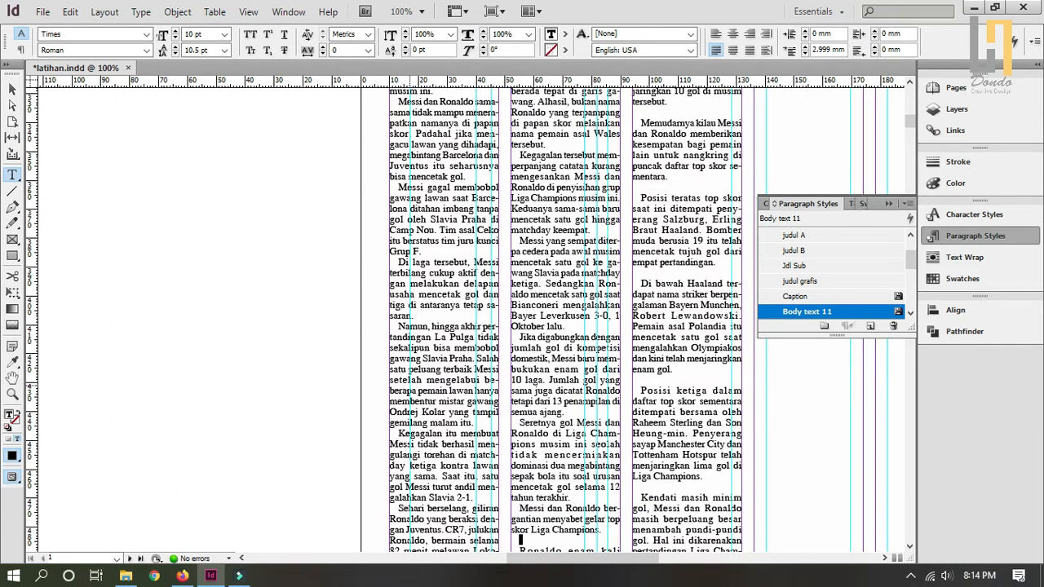
pyautogui.press('Delete')
pyautogui.hotkey('ctrl', 'Down')
pyautogui.press('Delete')
pyautogui.hotkey('ctrl', 'Down')
pyautogui.press('Delete')
pyautogui.hotkey('ctrl', 'Down')
pyautogui.press('Delete')
pyautogui.hotkey('ctrl', 'Down')
pyautogui.press('Delete')
pyautogui.hotkey('ctrl', 'Down')
pyautogui.press('Delete')
pyautogui.hotkey('ctrl', 'Down')
pyautogui.press('Delete')
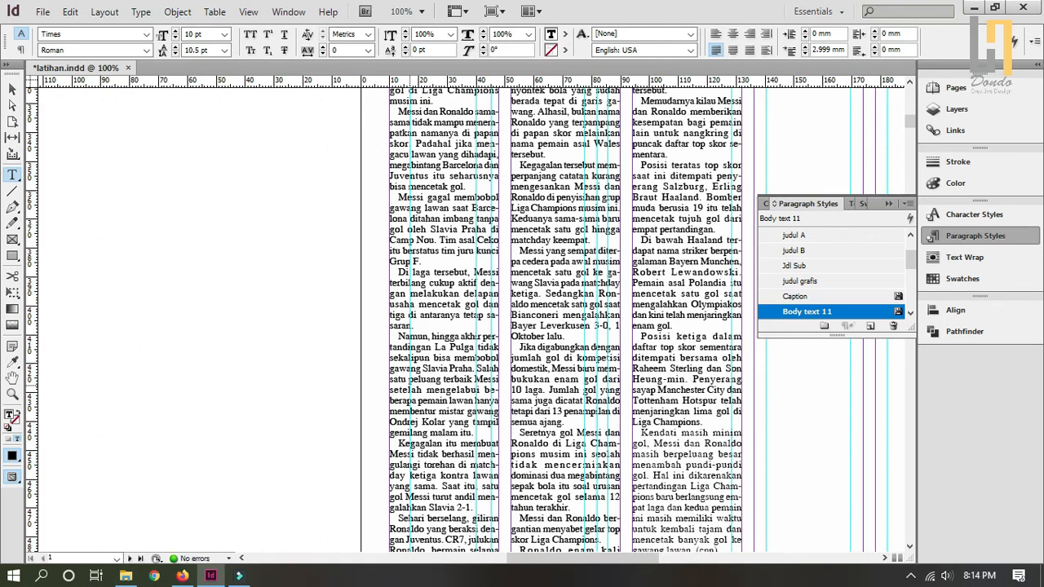
# - Make the closing source credit (cnn) at the end of the article bold
pyautogui.hotkey('ctrl', 'Right')
pyautogui.hotkey('shift', 'End')
pyautogui.hotkey('ctrl', 'shift', 'b')
pyautogui.click(13, 89)
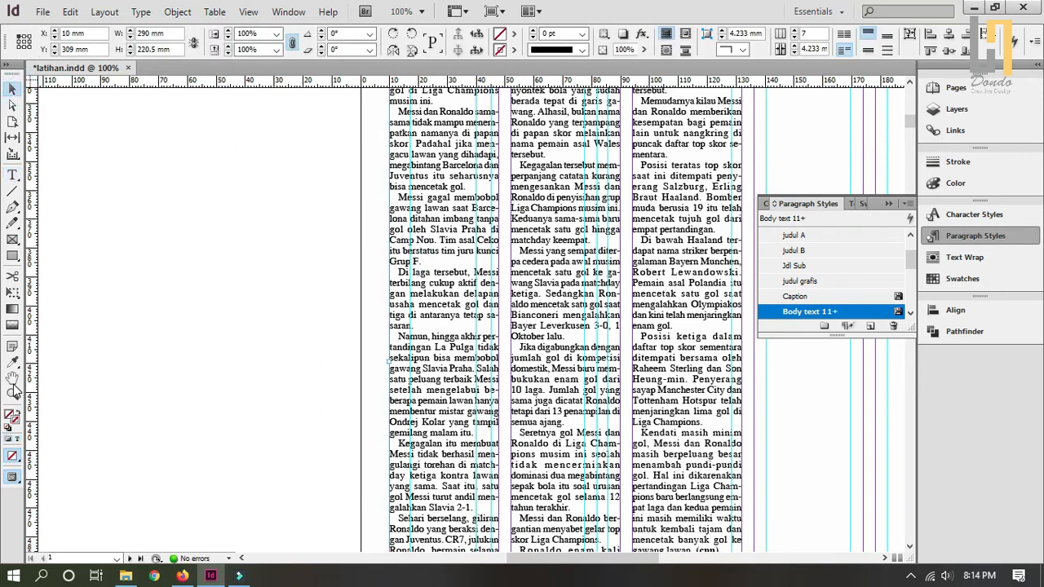
# - Extend the article frame downward and raise its top edge to Y 305 mm, for a height of 228.667 mm
pyautogui.moveTo(544, 377); pyautogui.dragTo(192, 160)
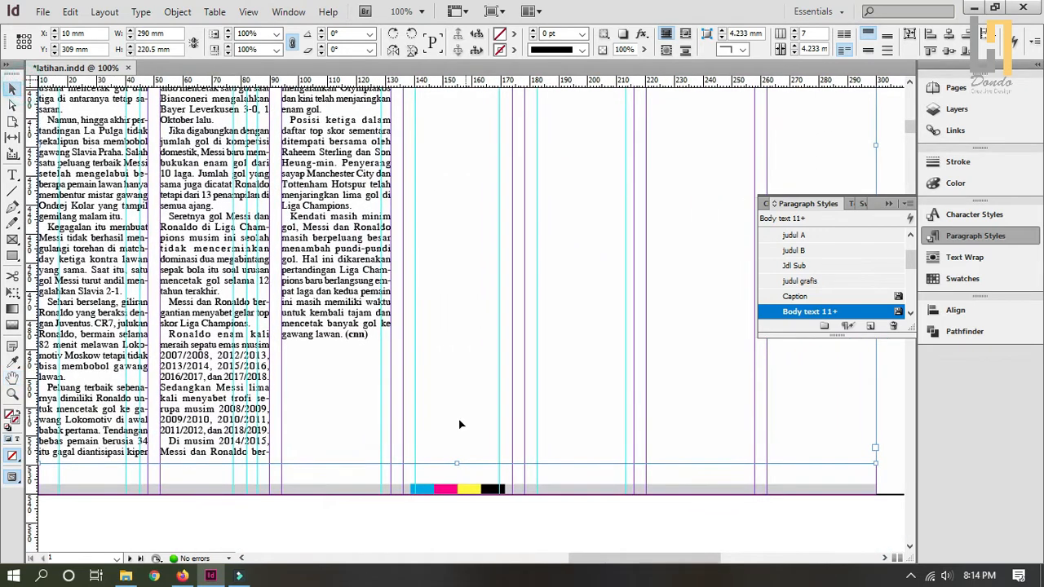
pyautogui.moveTo(454, 464); pyautogui.dragTo(458, 476)
pyautogui.moveTo(573, 371); pyautogui.dragTo(482, 462)
pyautogui.moveTo(450, 287); pyautogui.dragTo(438, 454)
pyautogui.moveTo(393, 113); pyautogui.dragTo(559, 251)
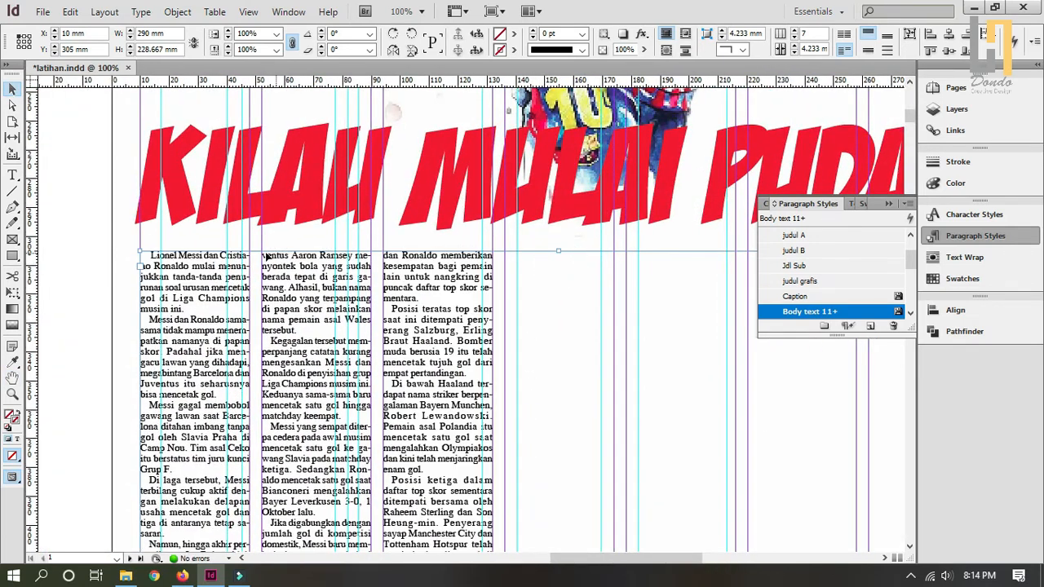
# - Format the article's opening word "Lionel" in bold all caps
pyautogui.doubleClick(190, 258)
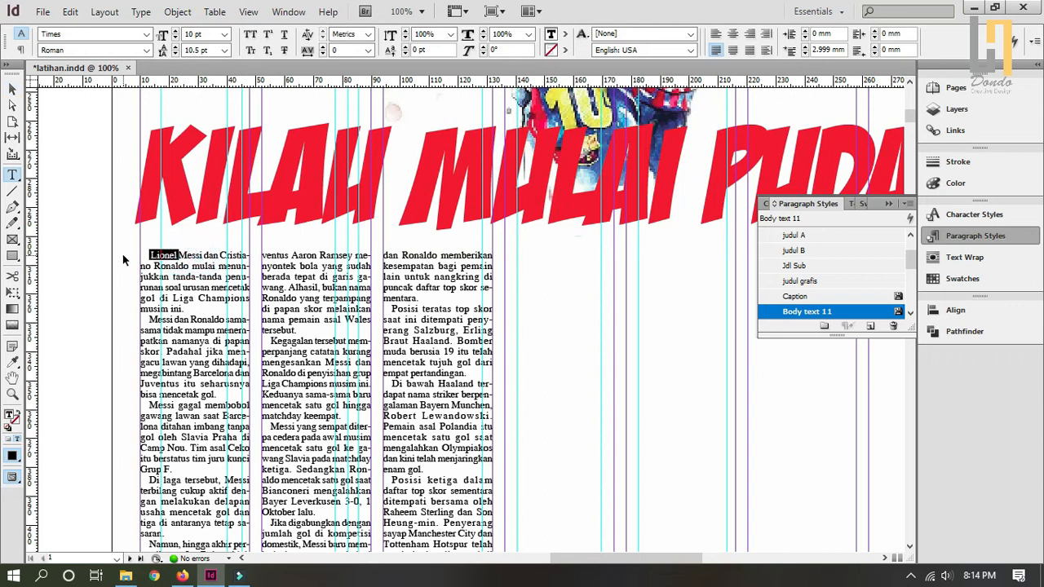
pyautogui.hotkey('ctrl', 'shift', 'b')
pyautogui.hotkey('ctrl', 'shift', 'k')
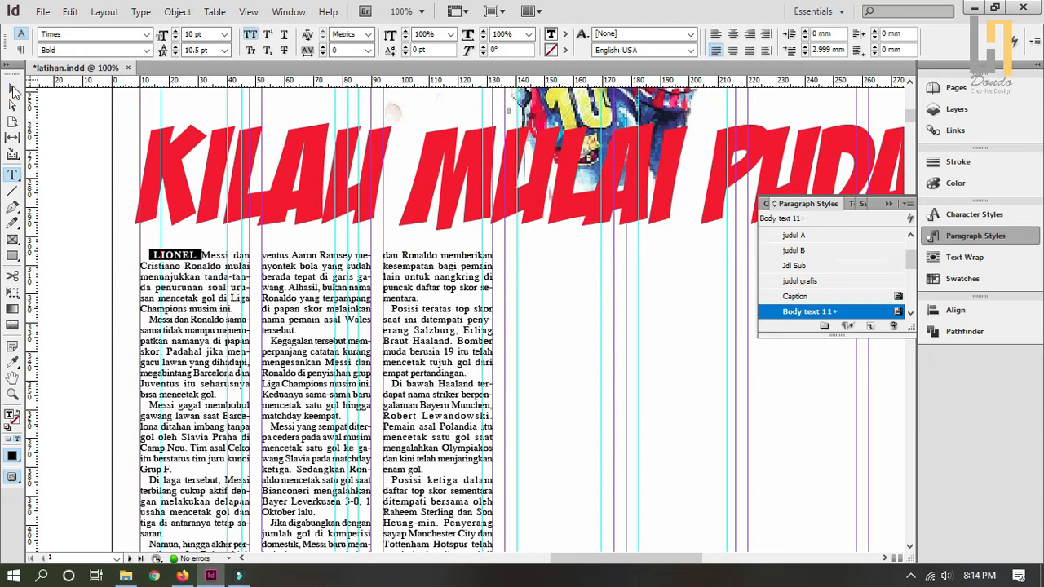
pyautogui.click(13, 89)
pyautogui.click(71, 227)
# - Place the photo of the players in Argentina and Portugal kits below the headline from the second column, enlarged to 205.933 mm wide
pyautogui.press('z')
pyautogui.keyDown('alt'); pyautogui.click(224, 349); pyautogui.keyUp('alt')
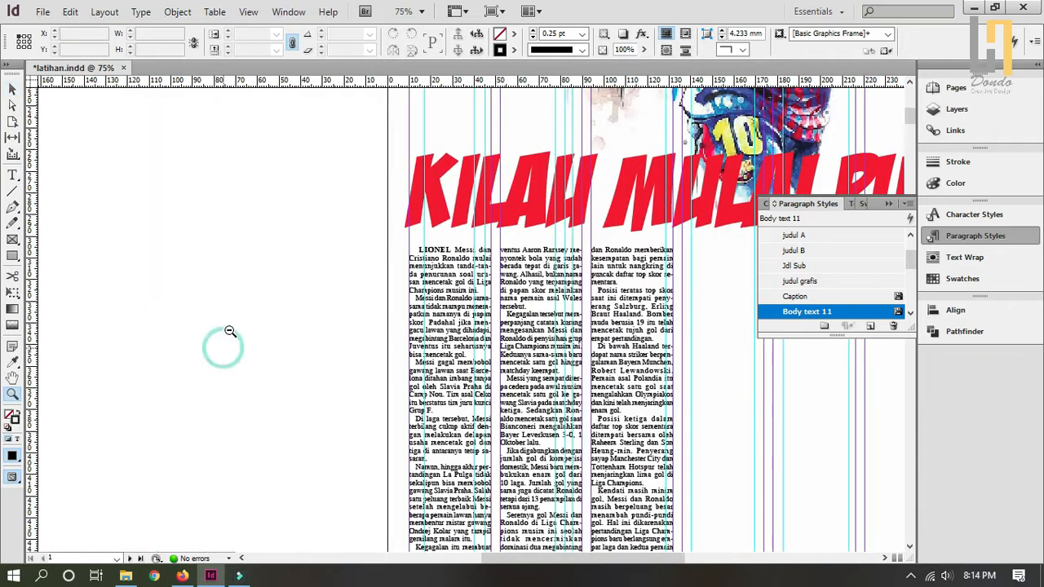
pyautogui.keyDown('alt'); pyautogui.click(388, 307); pyautogui.keyUp('alt')
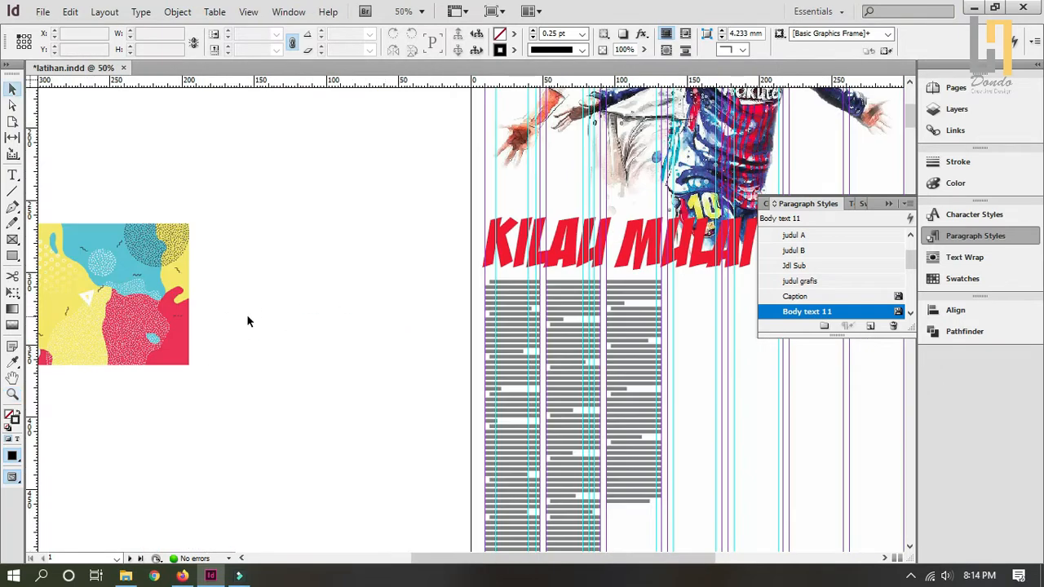
pyautogui.hscroll(6, 299, 277)
pyautogui.scroll(2, 299, 277)
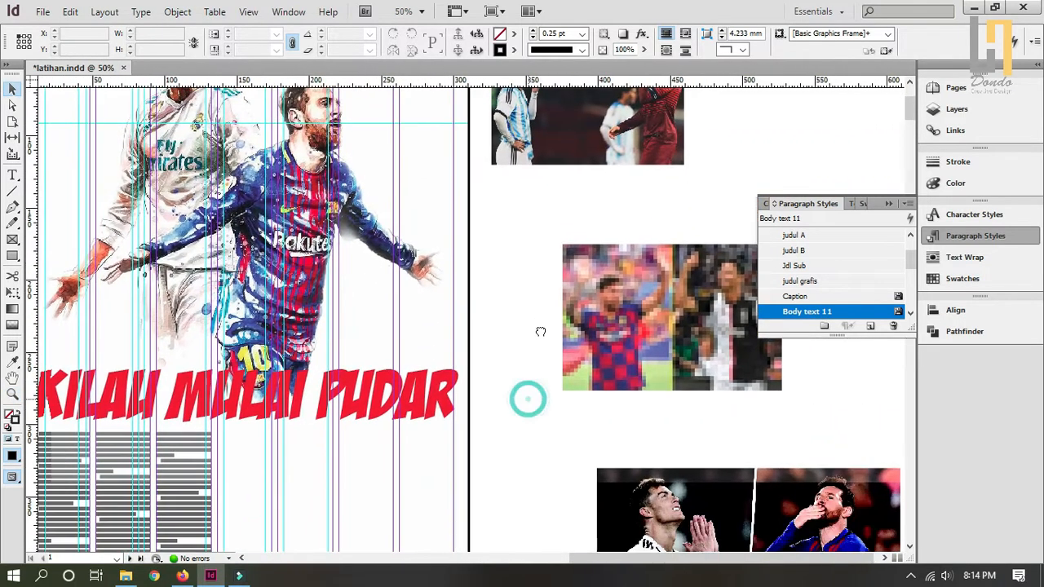
pyautogui.moveTo(521, 159); pyautogui.dragTo(178, 425)
pyautogui.scroll(-3, 330, 245)
pyautogui.hscroll(-3, 330, 244)
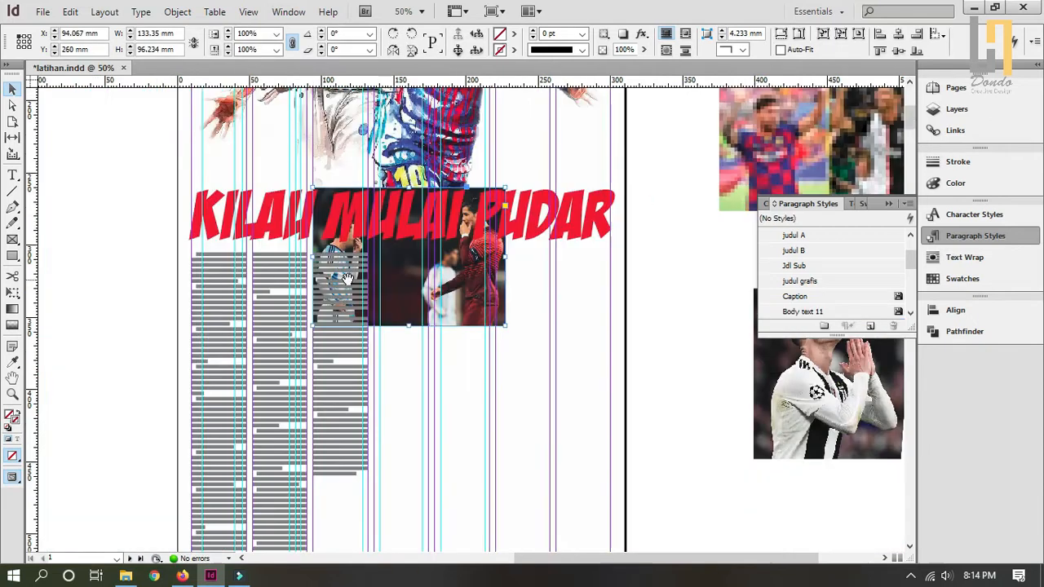
pyautogui.moveTo(325, 249); pyautogui.dragTo(265, 315)
pyautogui.moveTo(444, 394); pyautogui.dragTo(551, 411)
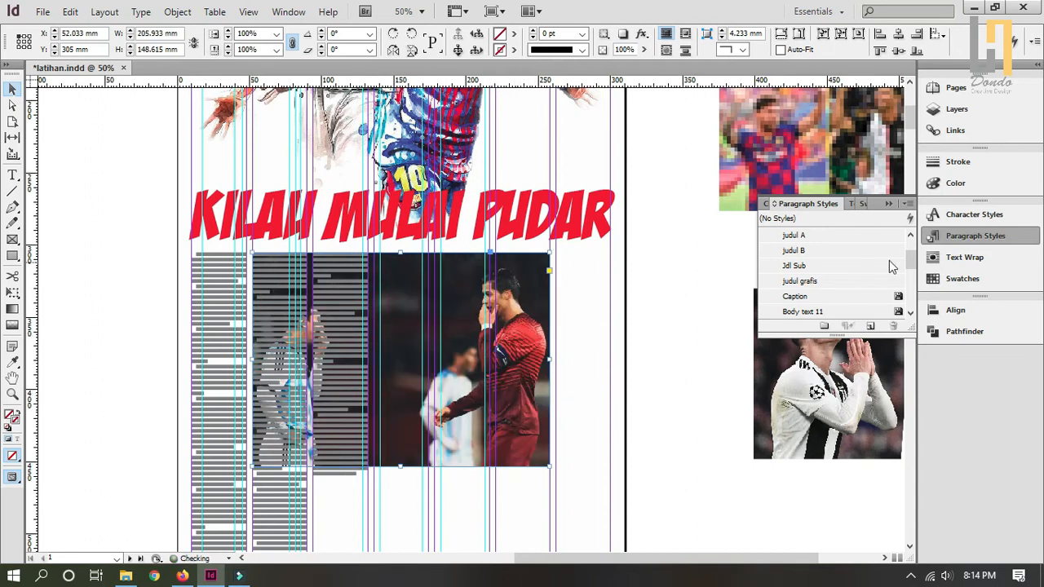
# - Wrap the article text around the bounding box of the large photo
pyautogui.click(953, 258)
pyautogui.click(792, 222)
pyautogui.click(805, 262)
pyautogui.press('Return')
pyautogui.click(84, 392)
# - Switch the pixelated photo of the two celebrating players to high-quality display
pyautogui.hscroll(3, 84, 392)
pyautogui.click(627, 141)
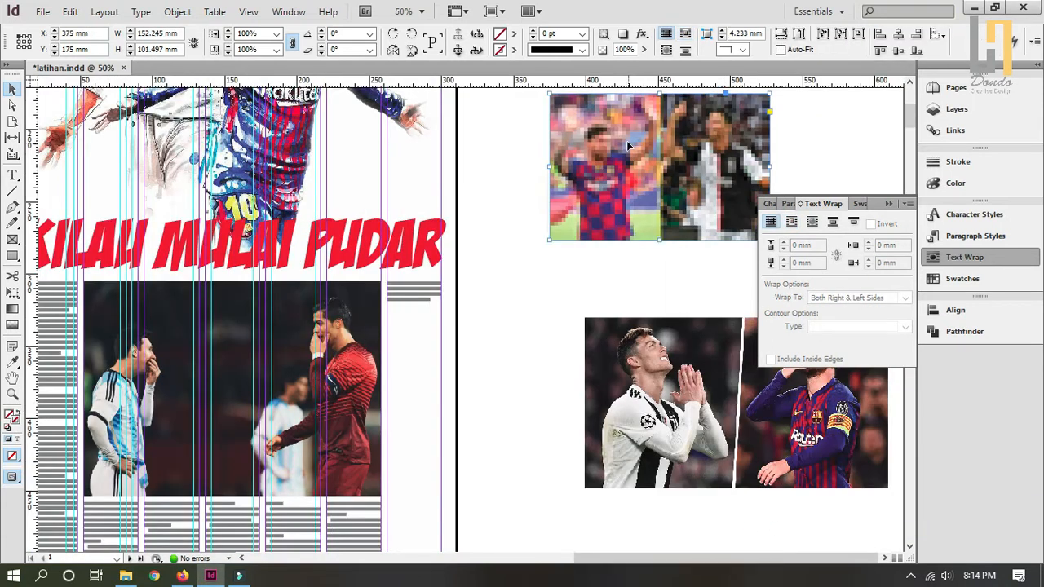
pyautogui.rightClick(627, 141)
pyautogui.moveTo(713, 515)
pyautogui.click(890, 544)
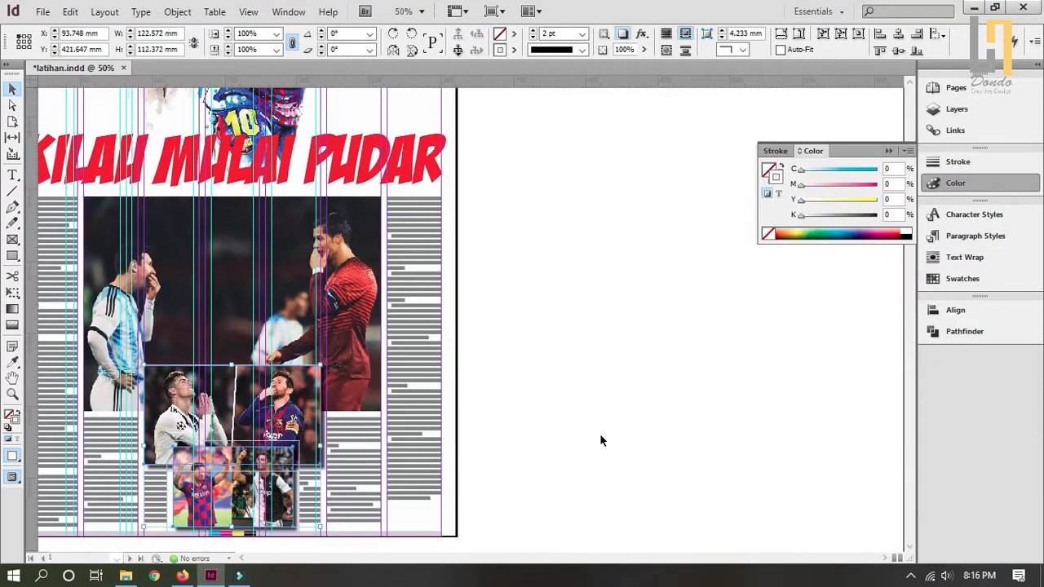
# - Increase the tracking of the article's body paragraphs to 20 so the text fills more of the frame
pyautogui.click(409, 405)
pyautogui.moveTo(341, 440); pyautogui.dragTo(412, 453)
pyautogui.moveTo(47, 240); pyautogui.dragTo(159, 518)
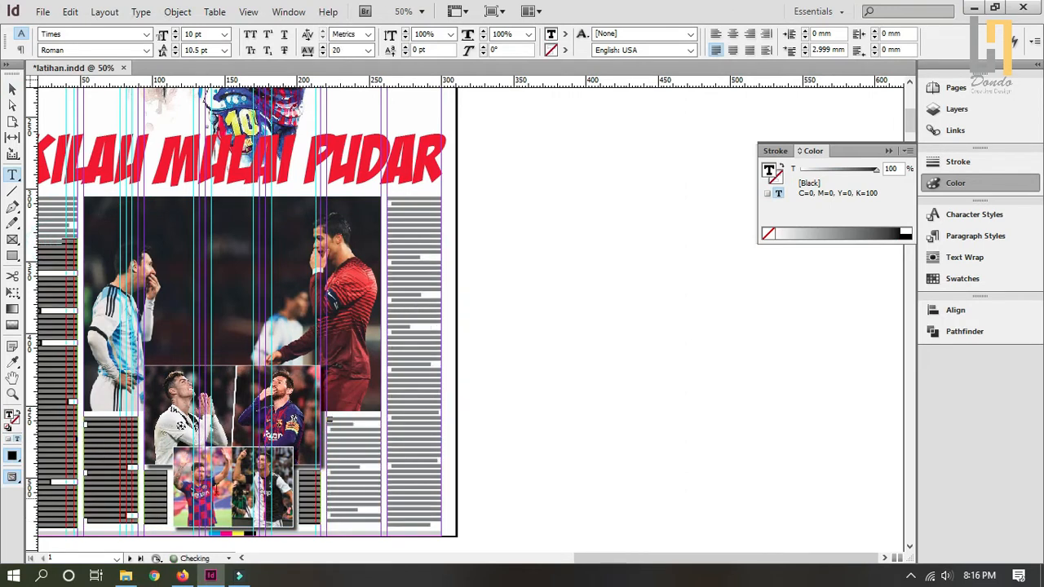
pyautogui.click(382, 475)
pyautogui.press('Escape')
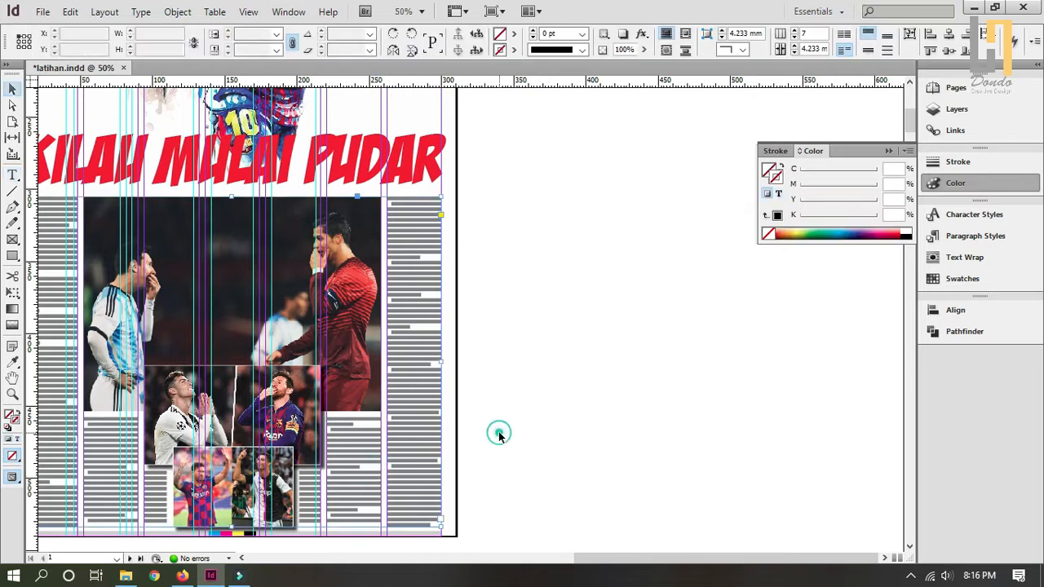
pyautogui.click(498, 432)
# - Rotate the colourful pattern image to -90° and place it at the page's left margin just below the header, at Y 41.5 mm
pyautogui.scroll(10, 375, 302)
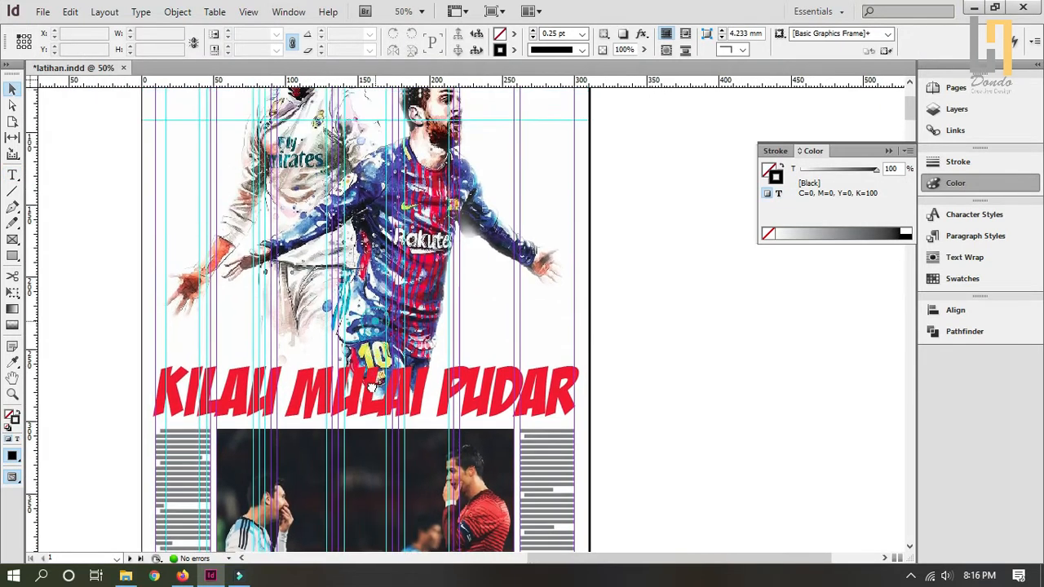
pyautogui.hscroll(-5, 128, 291)
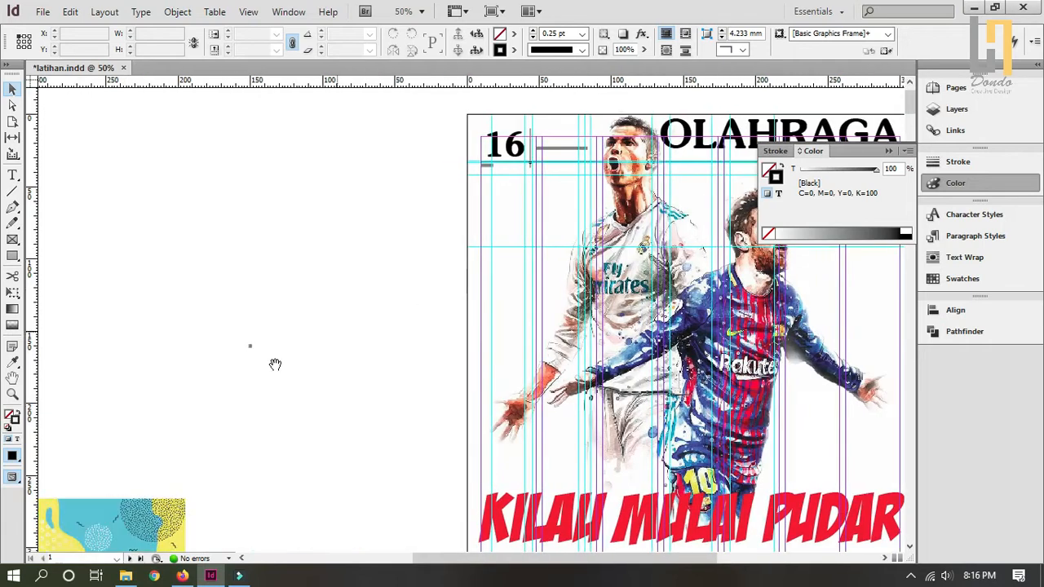
pyautogui.click(104, 516)
pyautogui.moveTo(104, 516); pyautogui.dragTo(342, 184)
pyautogui.hscroll(5, 102, 247)
pyautogui.scroll(1, 102, 247)
pyautogui.click(393, 33)
pyautogui.moveTo(157, 205); pyautogui.dragTo(434, 205)
pyautogui.moveTo(204, 230); pyautogui.dragTo(190, 77)
# - Send the pattern image to the back and enlarge it to 482.215 × 289.313 mm as a background between the margins
pyautogui.hotkey('ctrl', 'shift', '[')
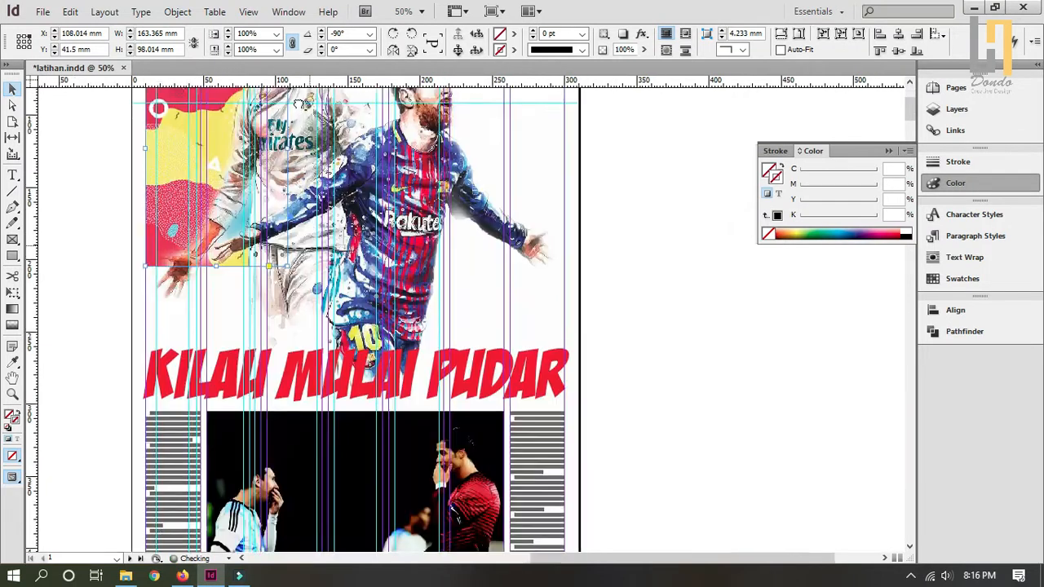
pyautogui.moveTo(288, 274); pyautogui.dragTo(568, 522)
pyautogui.moveTo(491, 179); pyautogui.dragTo(480, 233)
# - Apply a linear gradient feather at 0° to the pattern background, with the gradient midpoint at 82.5%
pyautogui.rightClick(480, 233)
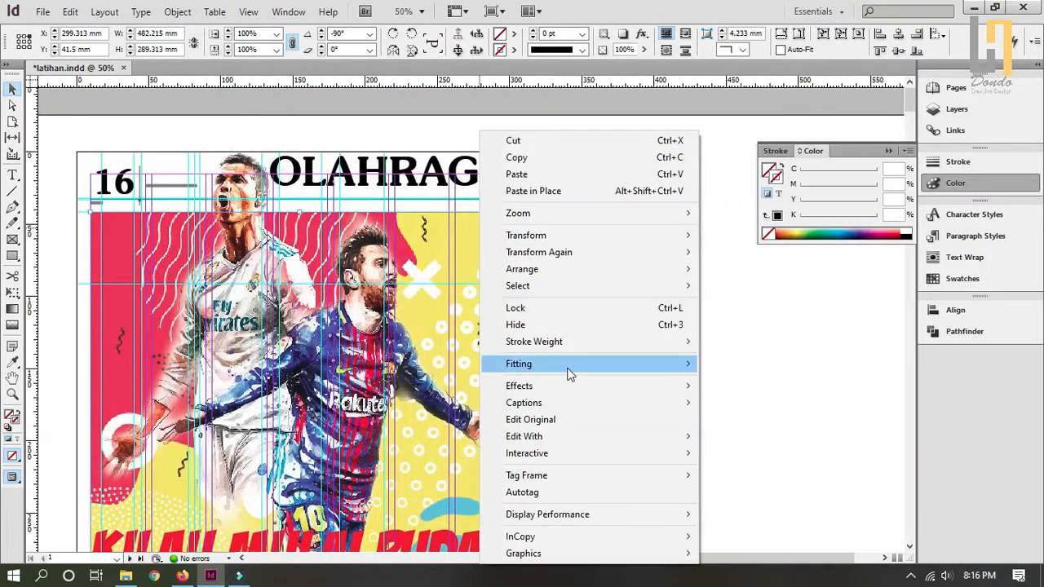
pyautogui.moveTo(573, 389)
pyautogui.click(758, 542)
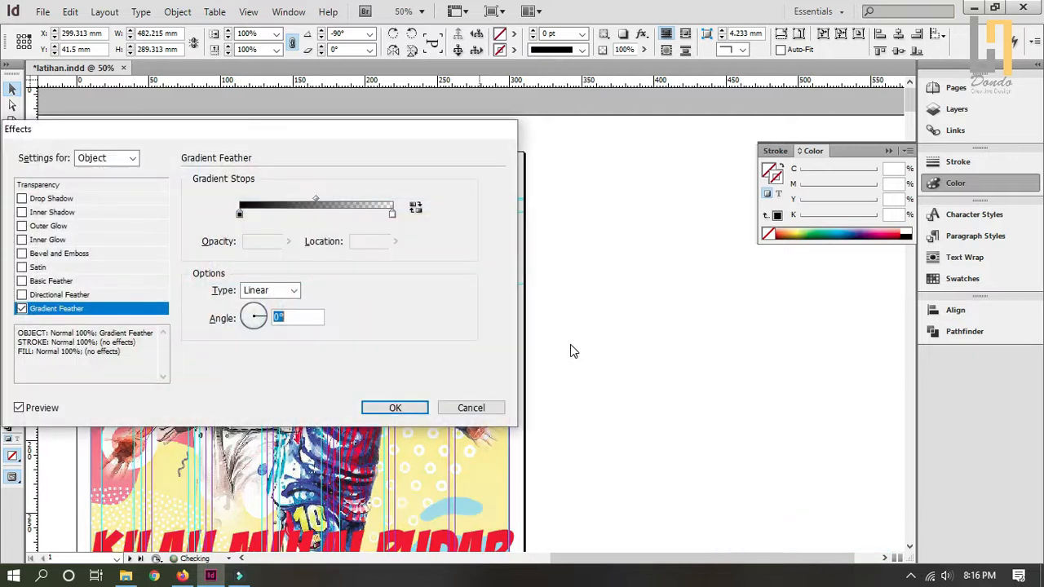
pyautogui.moveTo(306, 135); pyautogui.dragTo(860, 237)
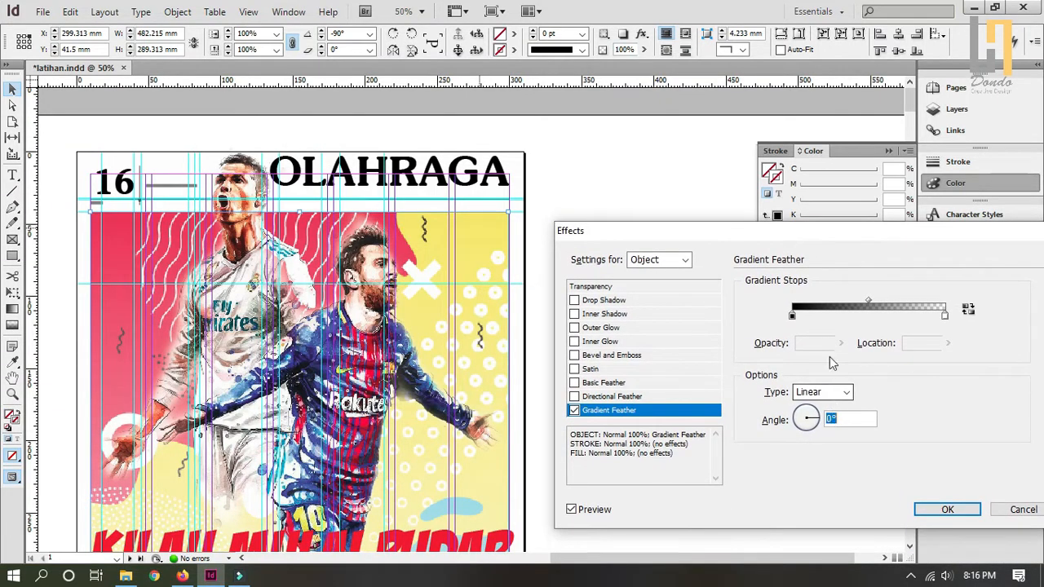
pyautogui.moveTo(871, 306); pyautogui.dragTo(921, 316)
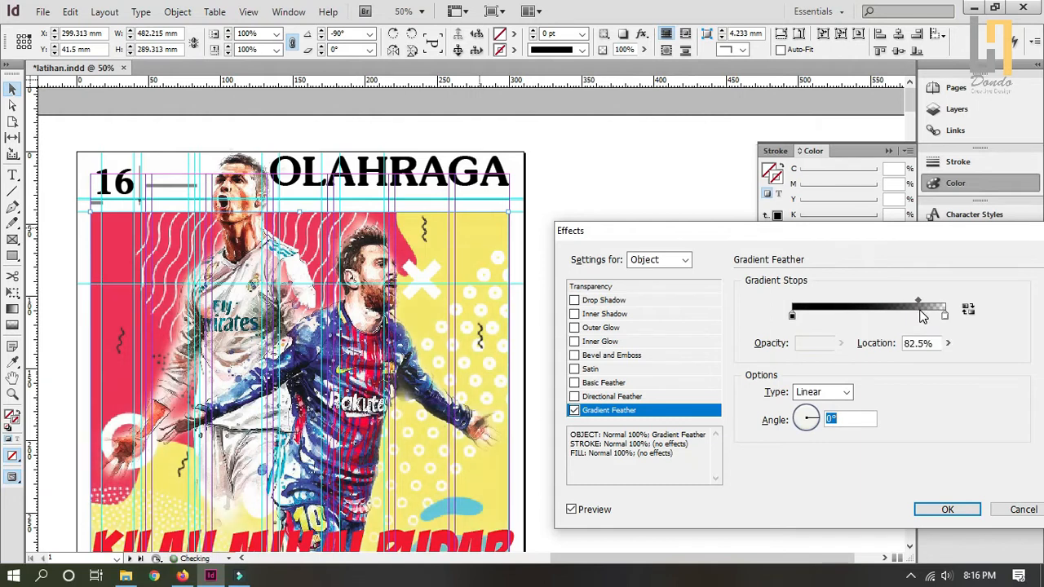
pyautogui.click(944, 509)
pyautogui.click(615, 429)
# - Shorten the pattern background from its lower edge to 344.5 × 289.313 mm so it ends partway down the article, behind the large photo
pyautogui.scroll(-5, 615, 429)
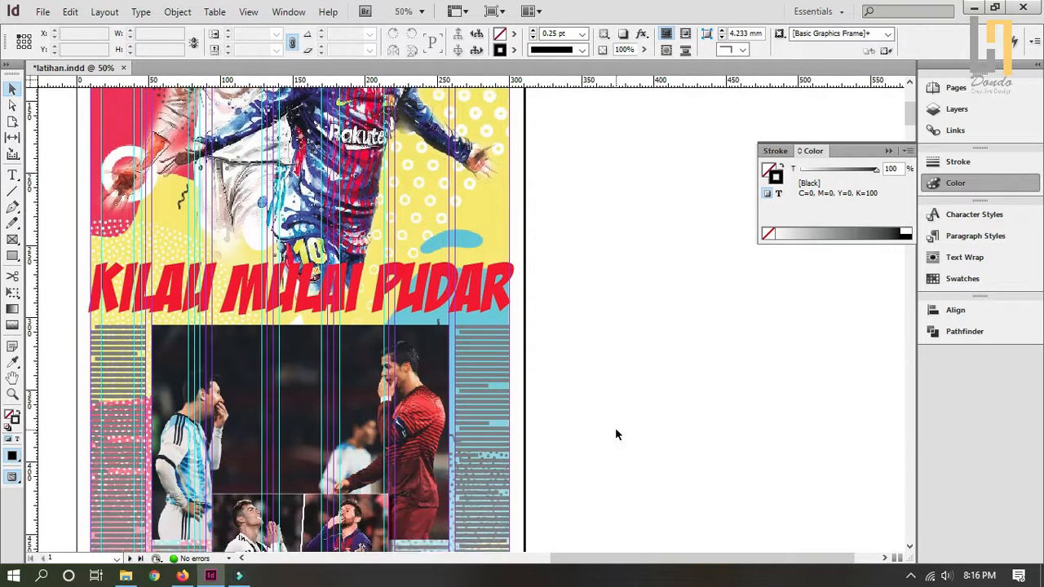
pyautogui.scroll(-5, 615, 427)
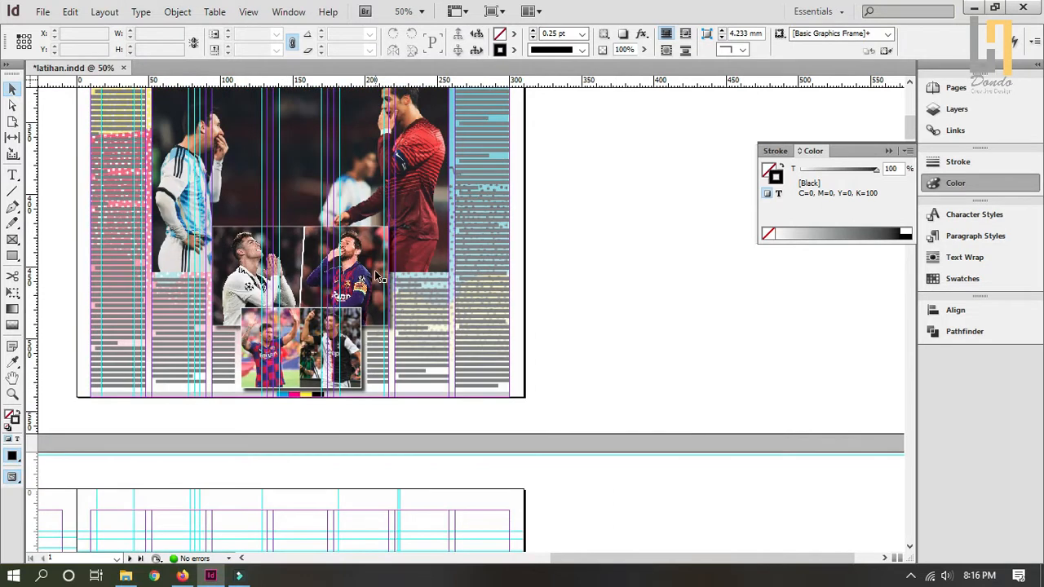
pyautogui.scroll(5, 380, 282)
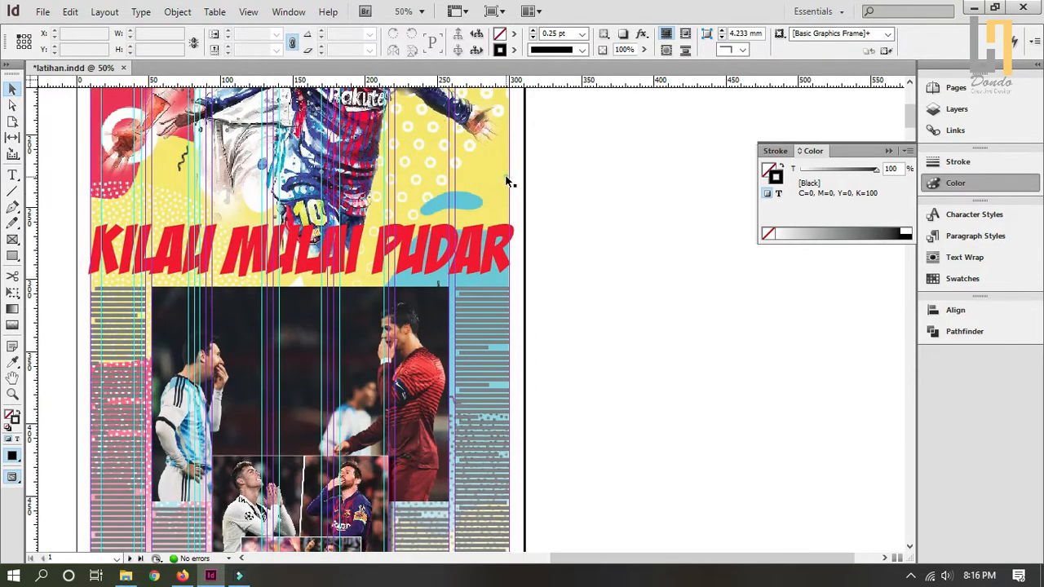
pyautogui.click(506, 181)
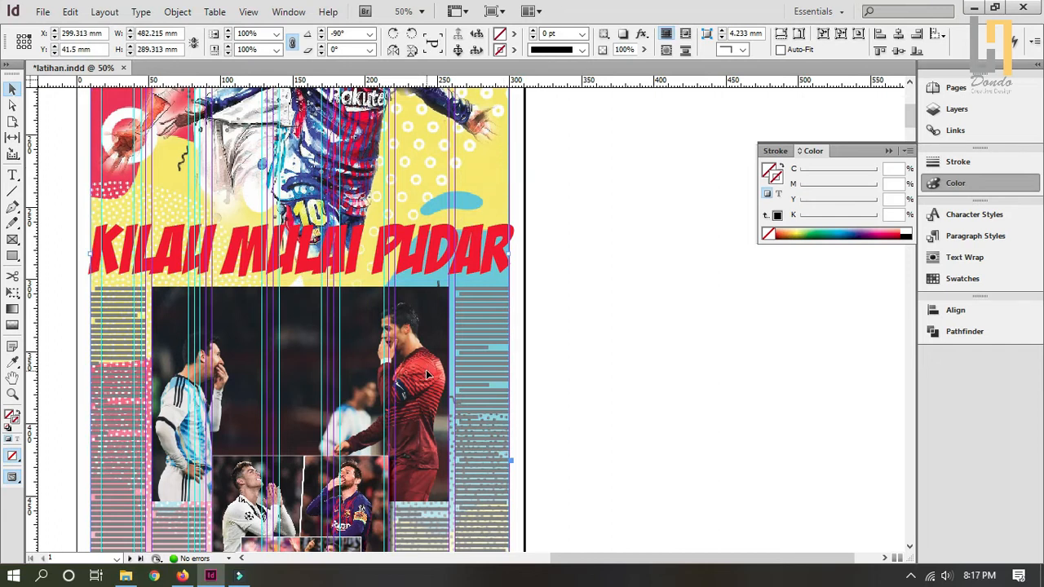
pyautogui.scroll(-4, 426, 374)
pyautogui.moveTo(301, 451); pyautogui.dragTo(324, 256)
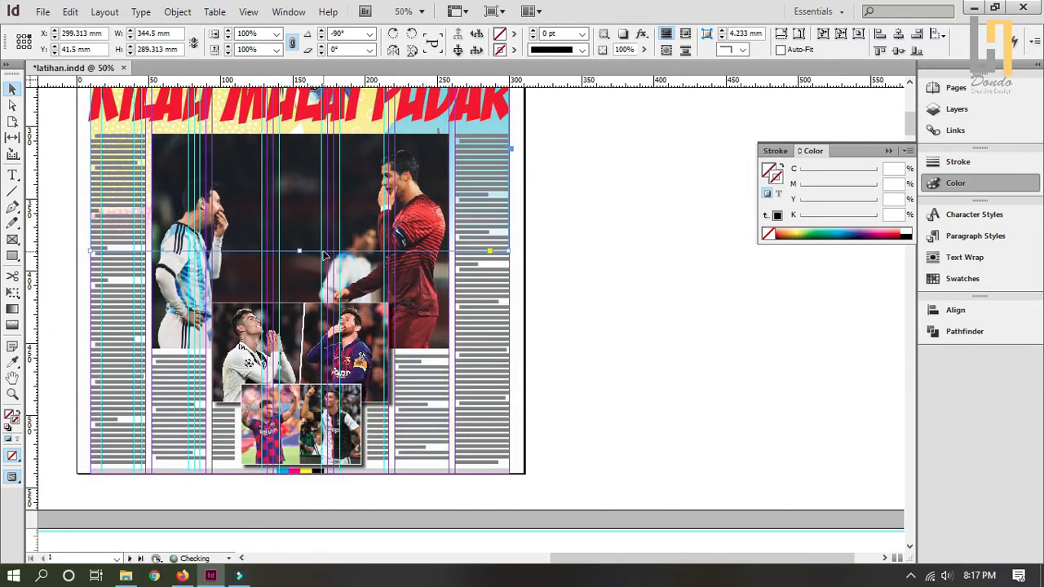
pyautogui.click(613, 342)
# - Give the KILAU MULAI PUDAR headline text a white outline with a 5 pt stroke weight
pyautogui.scroll(7, 612, 343)
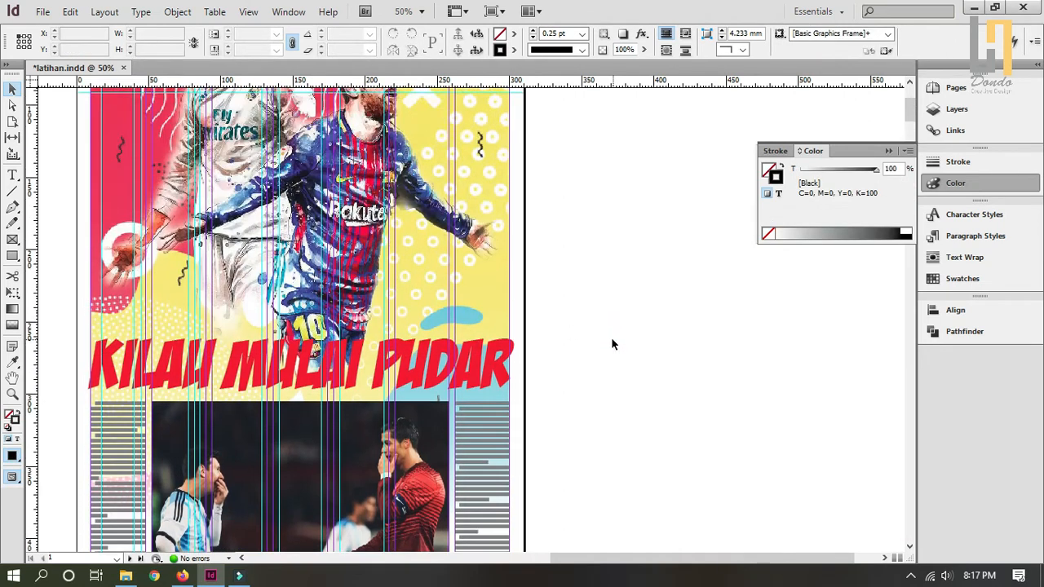
pyautogui.doubleClick(477, 372)
pyautogui.hotkey('ctrl', 'a')
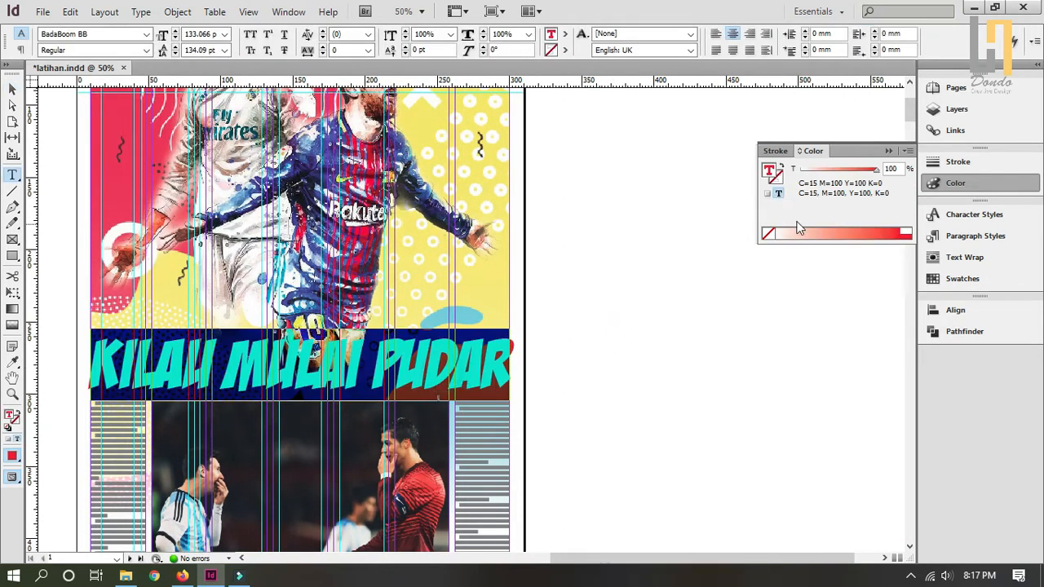
pyautogui.click(781, 179)
pyautogui.click(905, 232)
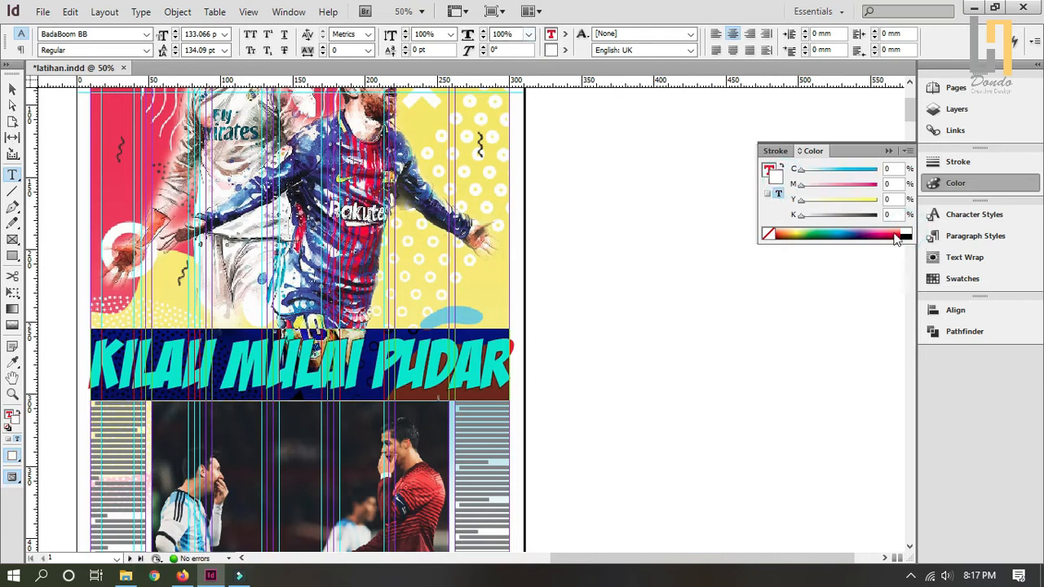
pyautogui.click(958, 161)
pyautogui.doubleClick(832, 170)
pyautogui.write('5')
pyautogui.press('Return')
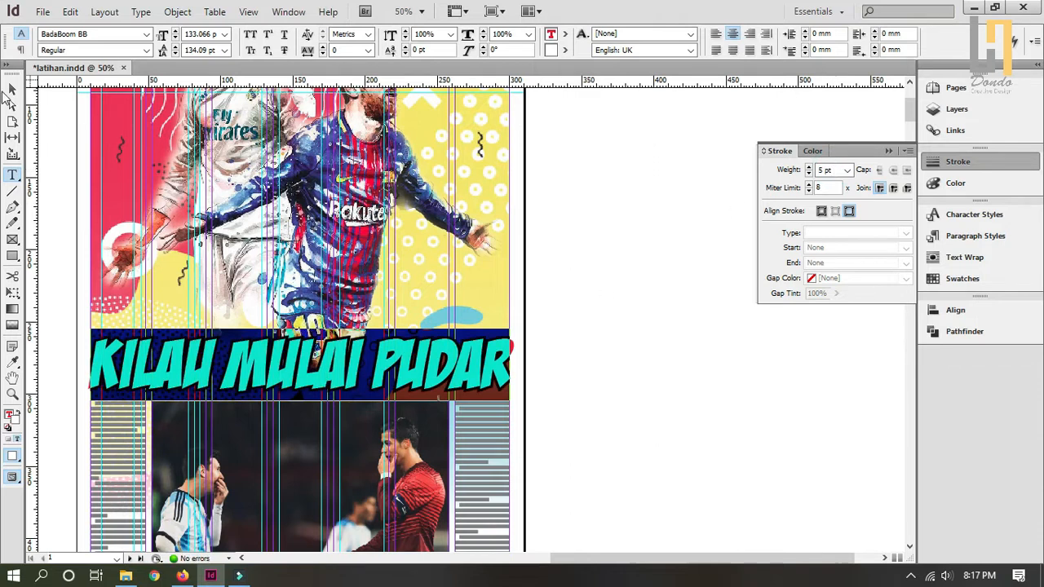
pyautogui.click(12, 89)
pyautogui.scroll(4, 70, 256)
pyautogui.click(70, 258)
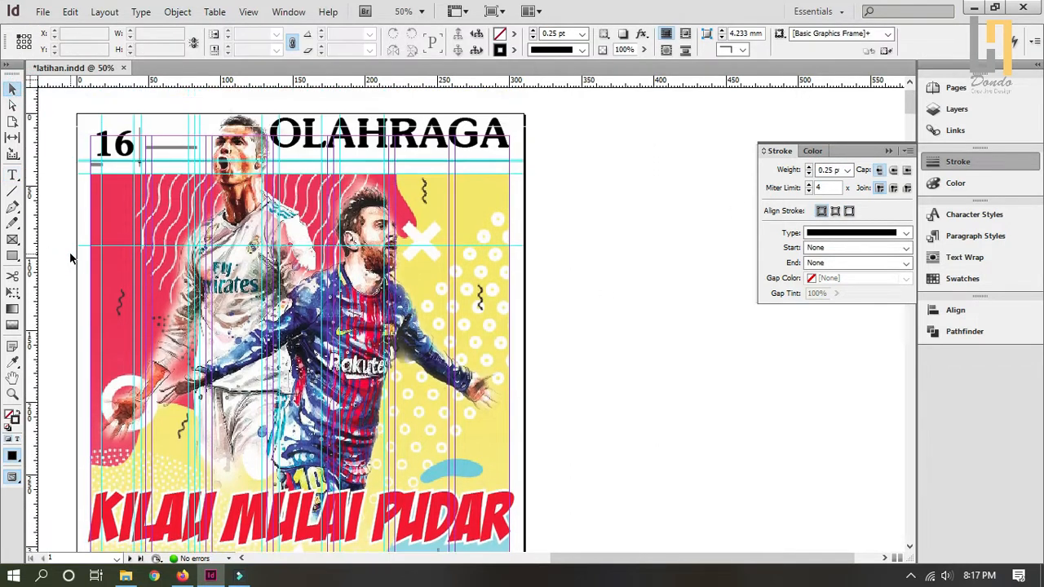
# - Hide the guides and fit the whole page in the window to review the finished layout
pyautogui.scroll(2, 70, 258)
pyautogui.scroll(-8, 174, 315)
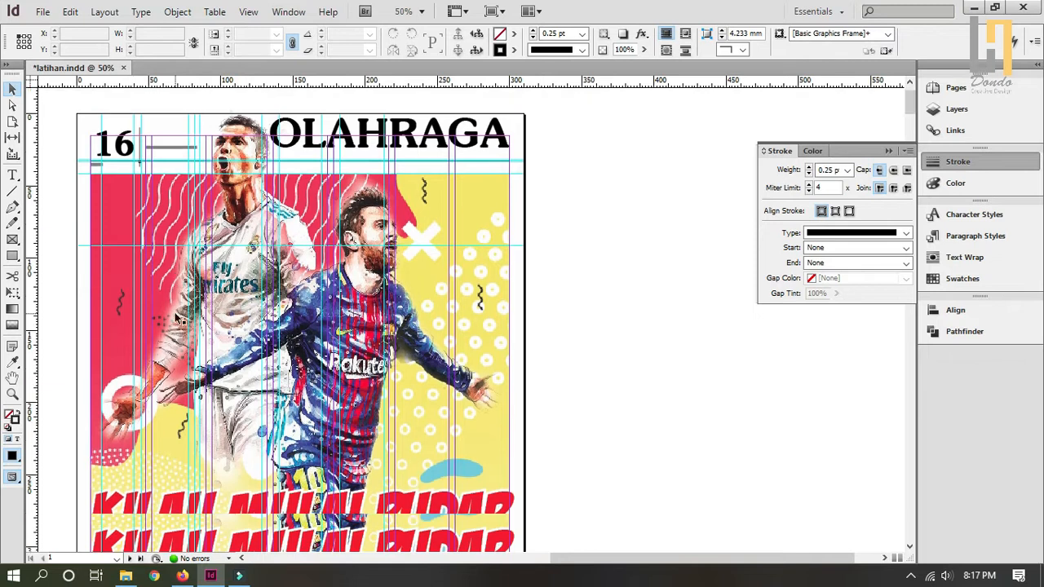
pyautogui.hotkey('ctrl', ';')
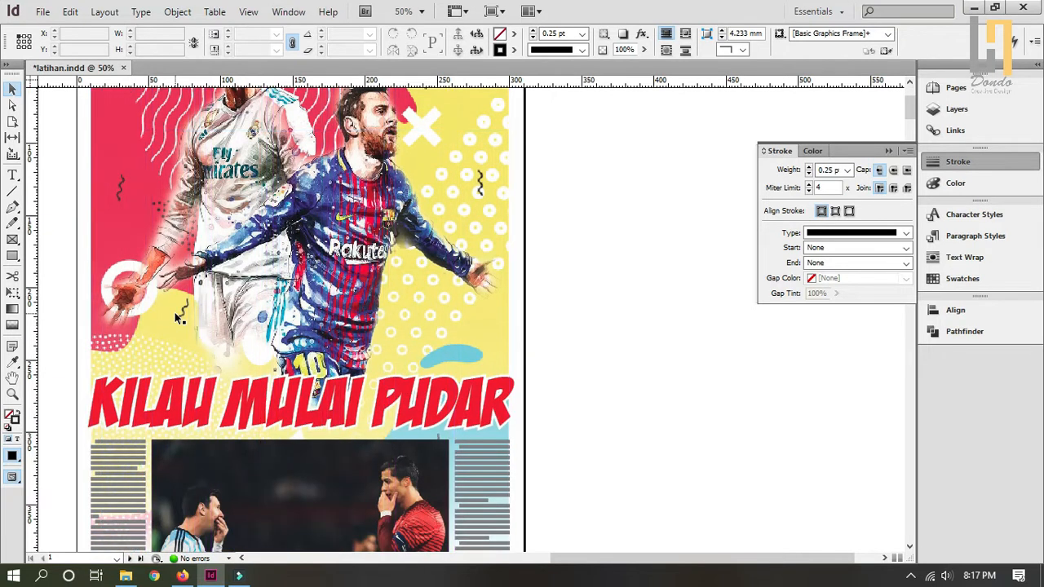
pyautogui.hotkey('ctrl', '0')
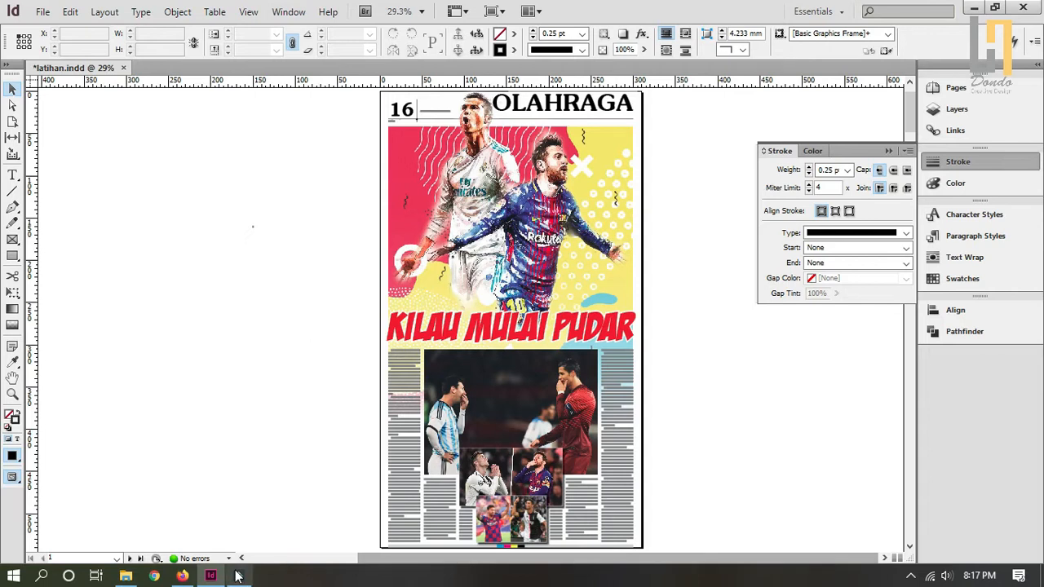
pyautogui.moveTo(238, 577)
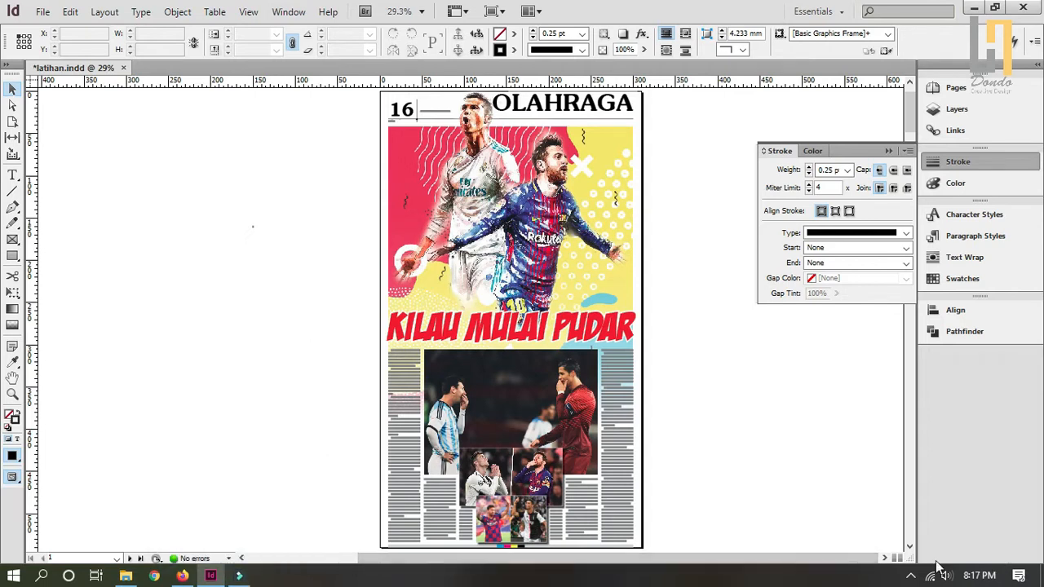